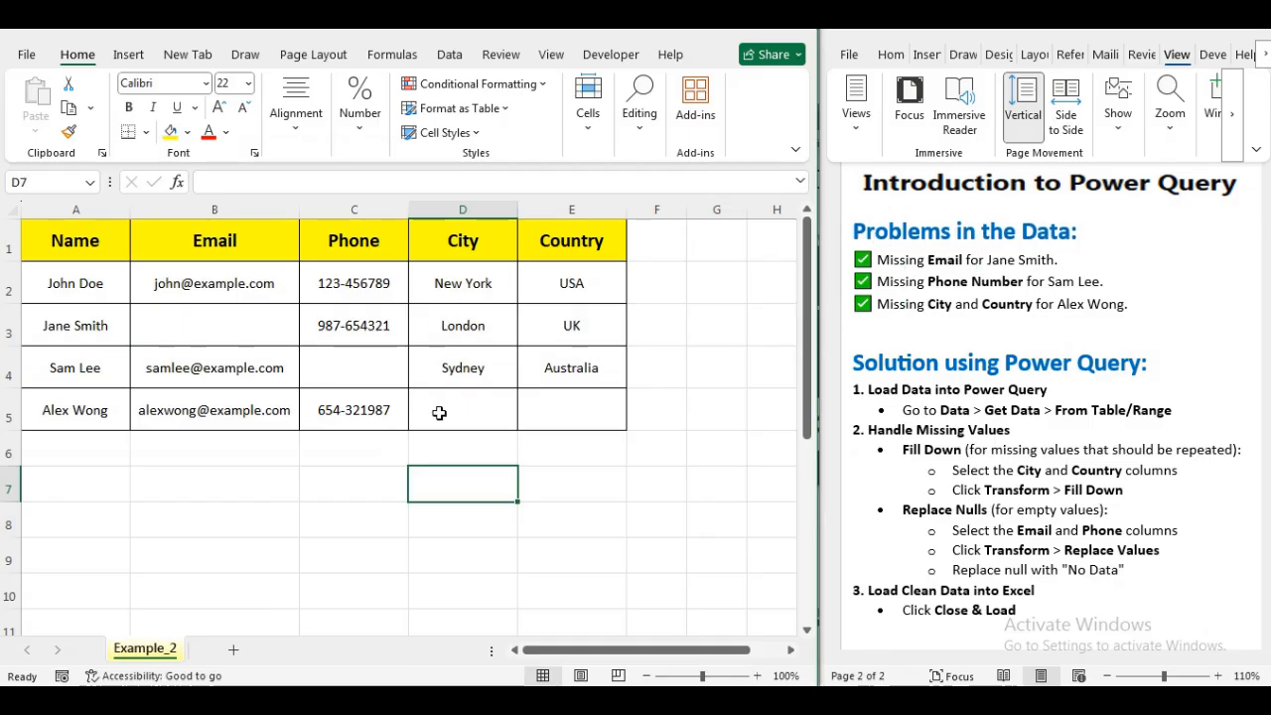
Inspect the empty cells in the Email, Phone, City and Country columns of the table.
left_click(259, 320)
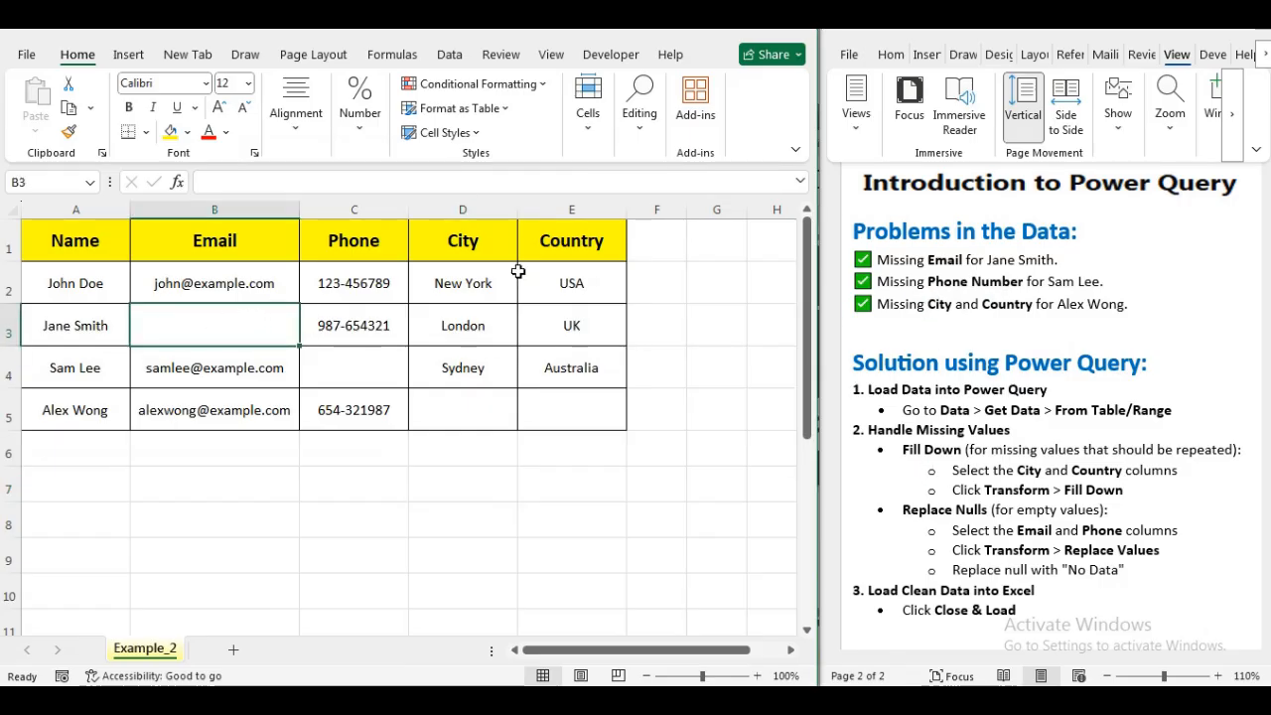
left_click(364, 375)
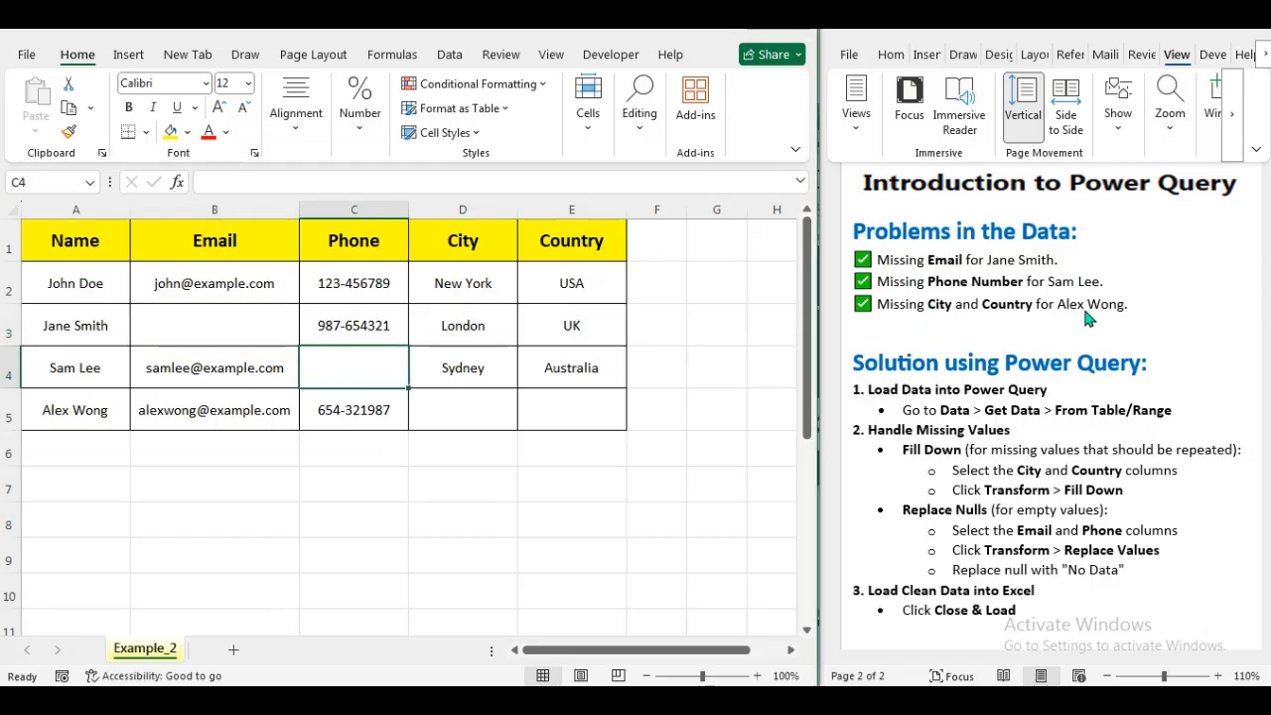
left_click(464, 417)
left_click(591, 411)
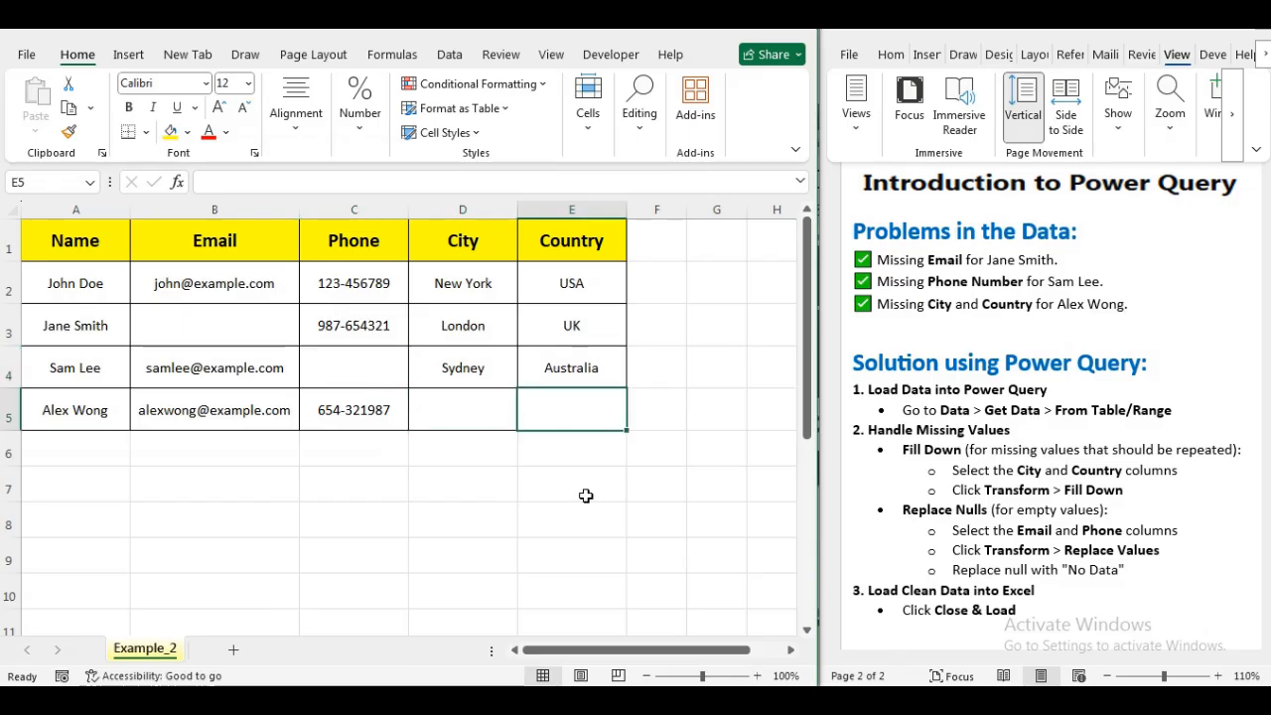
left_click(75, 342)
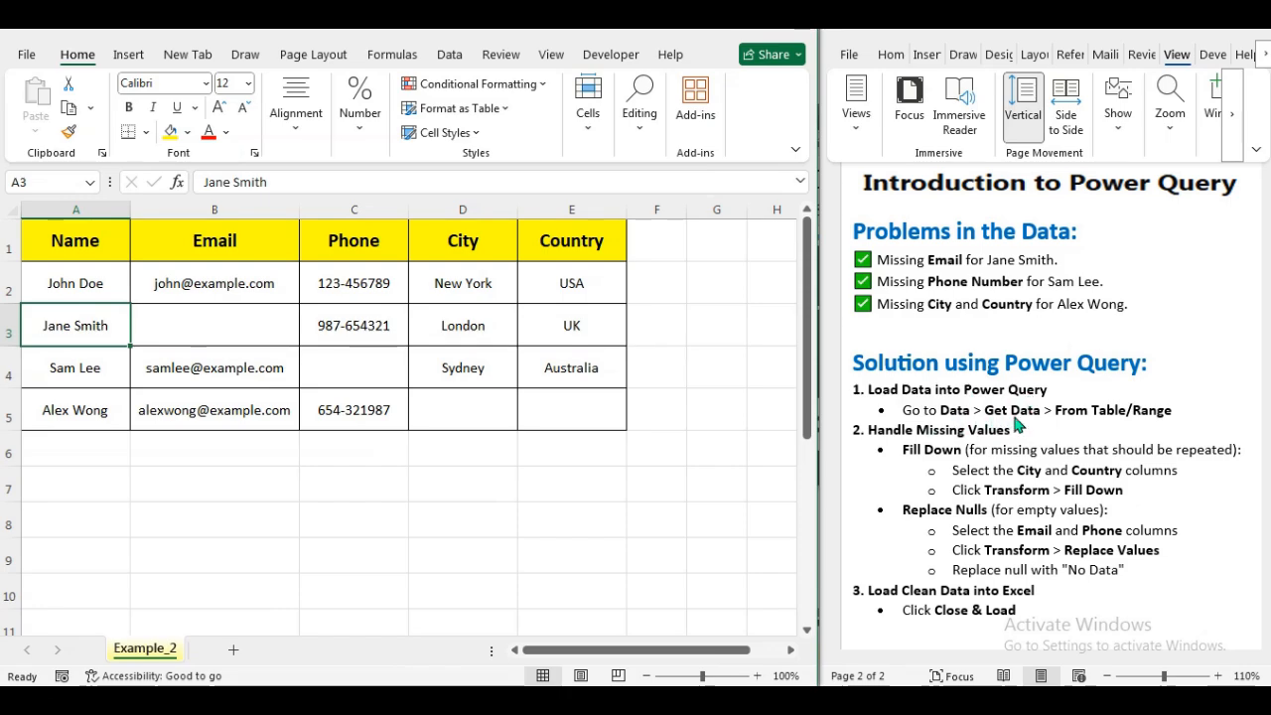
Load the range A1:E5, with headers, into Power Query as a table from the sheet.
left_click_drag(91, 242, 560, 411)
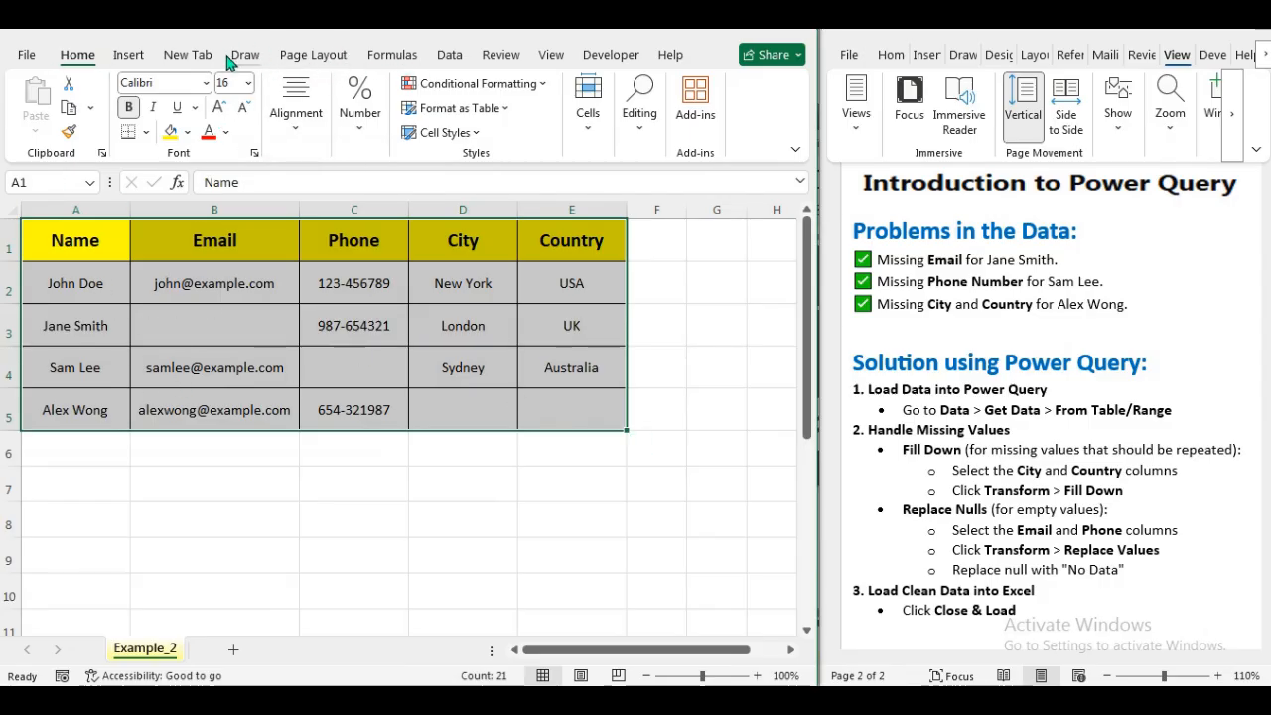
left_click(449, 54)
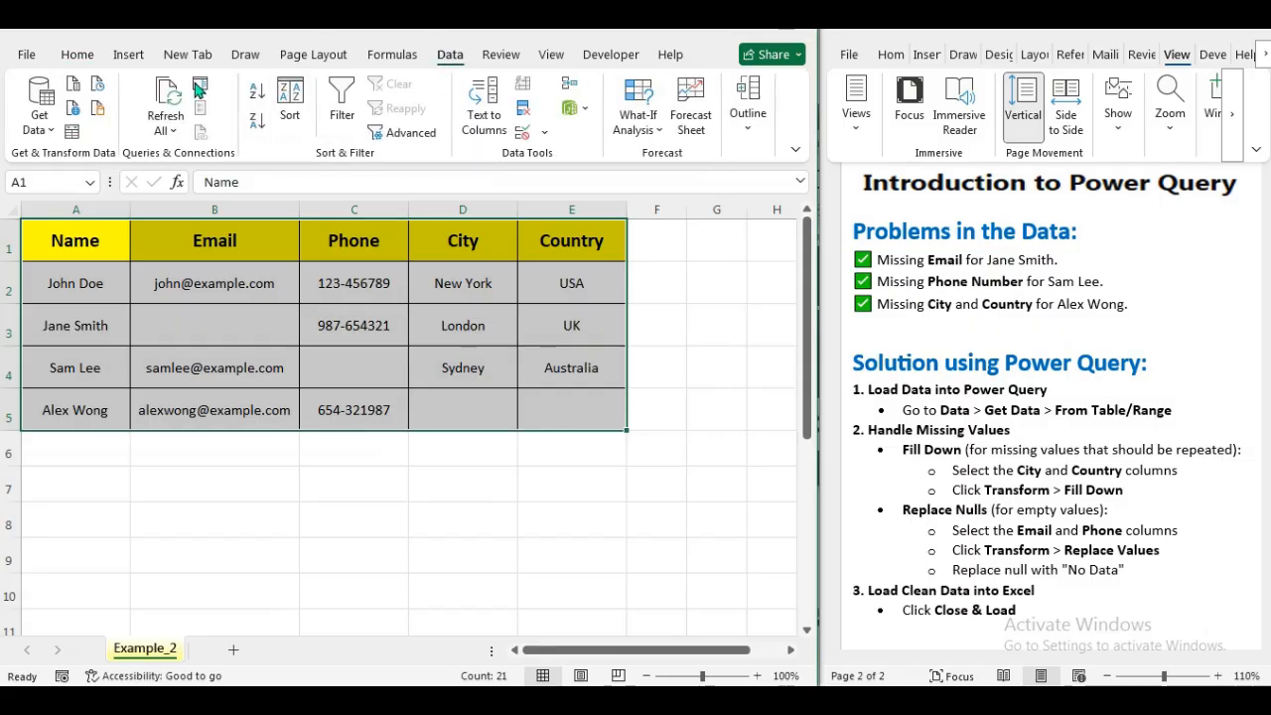
left_click(73, 135)
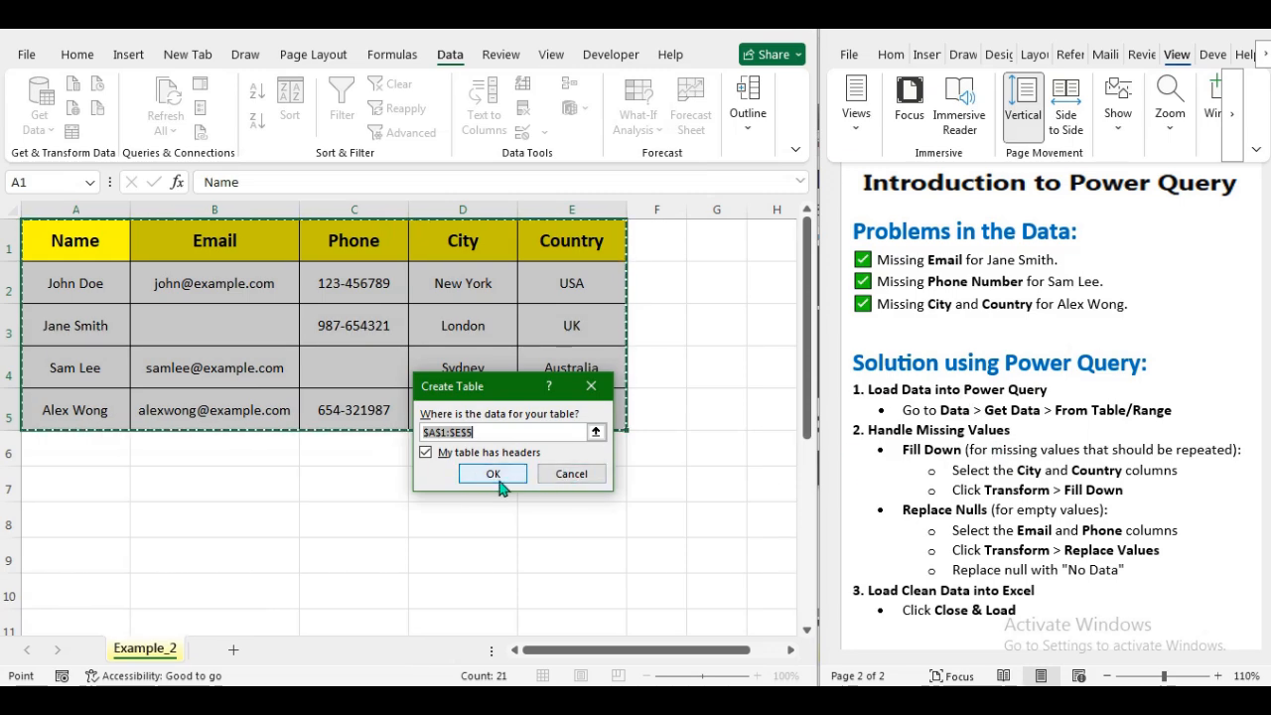
left_click(500, 481)
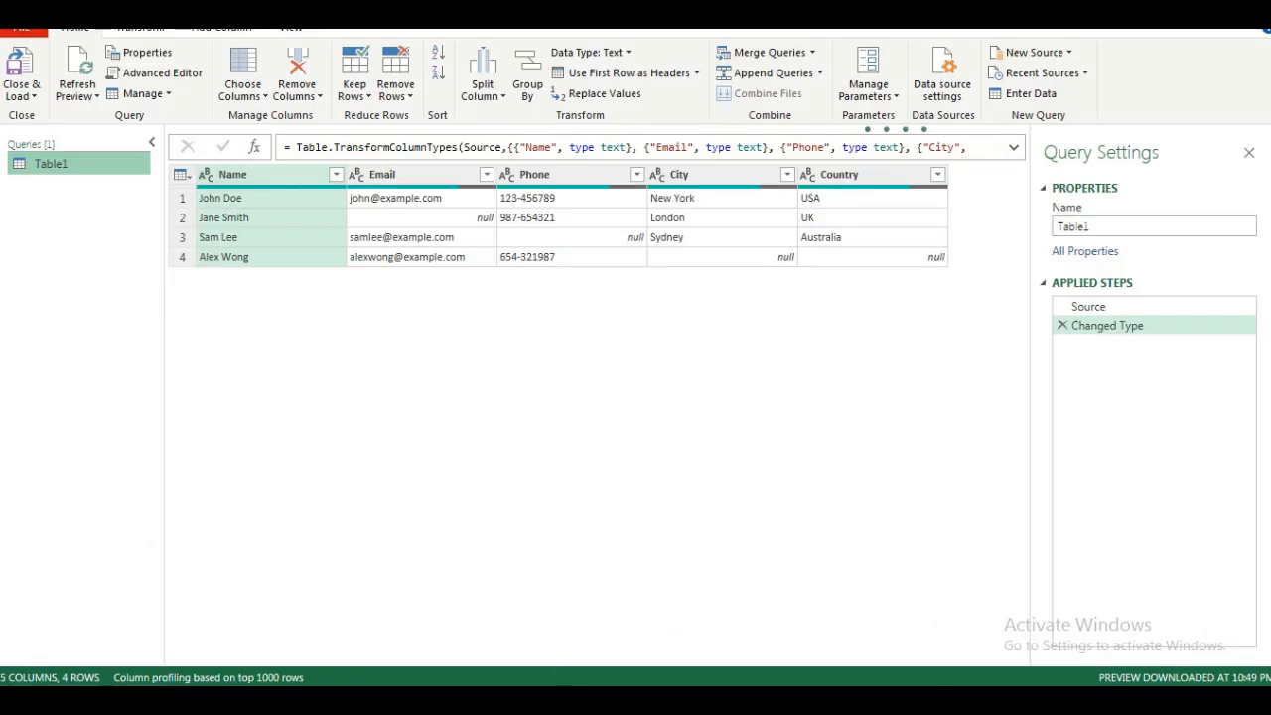
Review the Handle Missing Values instructions for Fill Down in the Power Query guide document.
left_click(689, 700)
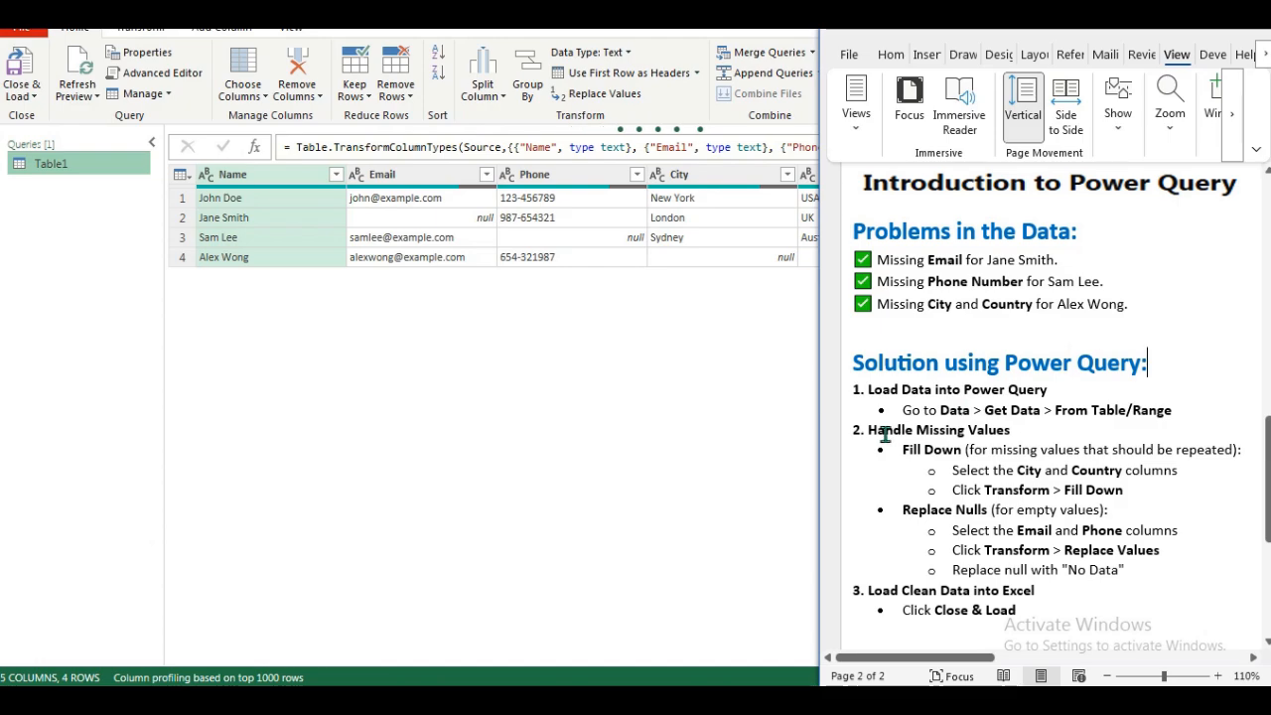
left_click_drag(887, 431, 994, 429)
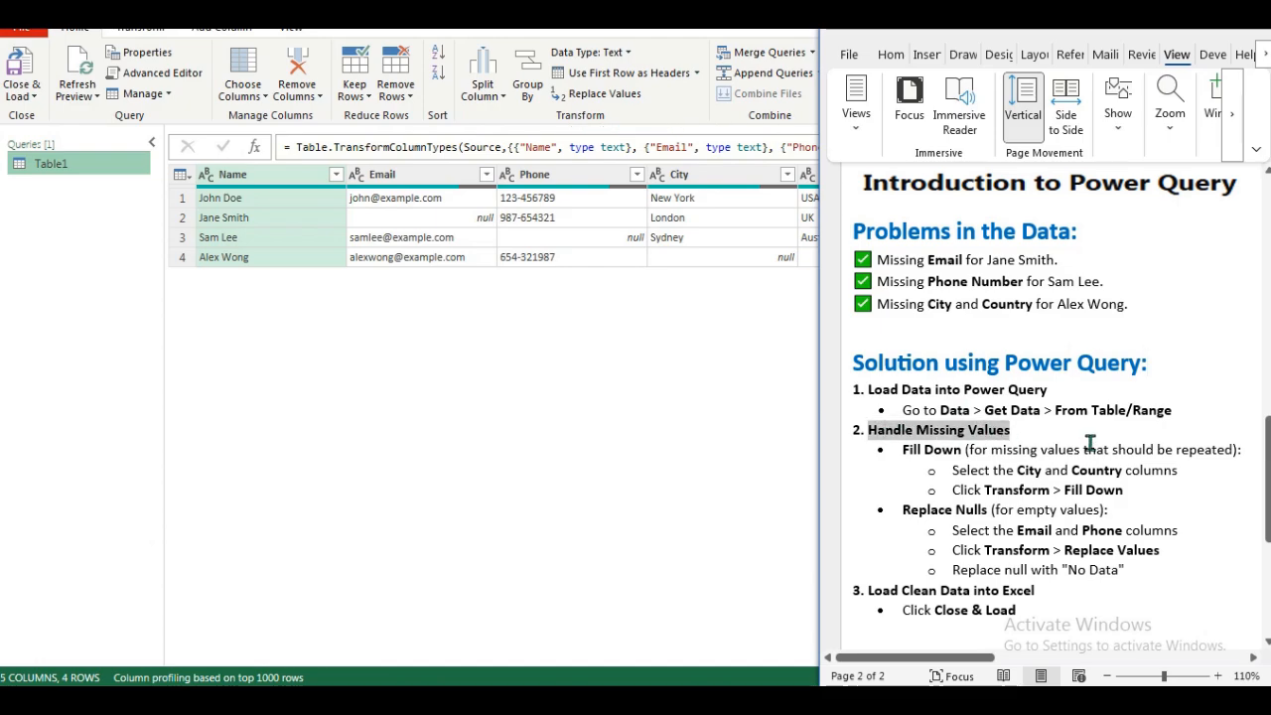
left_click_drag(902, 448, 1232, 449)
left_click_drag(959, 472, 1169, 471)
double_click(1029, 470)
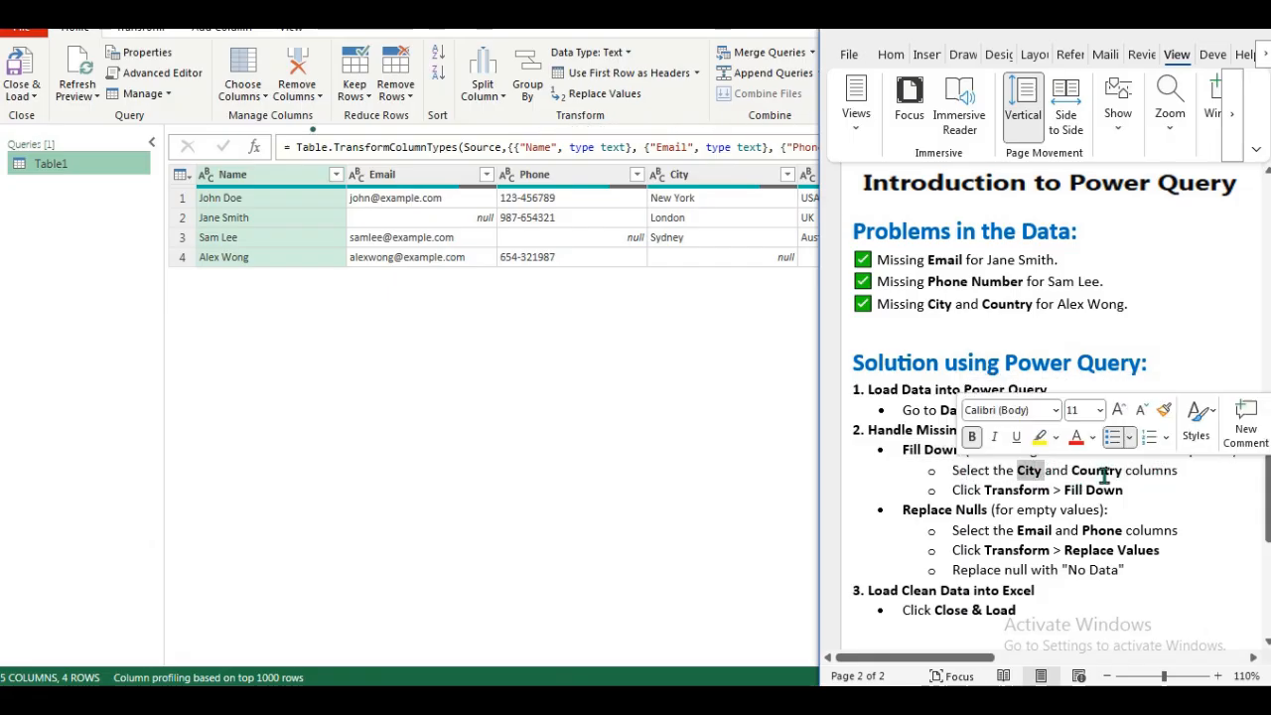
left_click_drag(1017, 471, 1121, 473)
left_click(1168, 489)
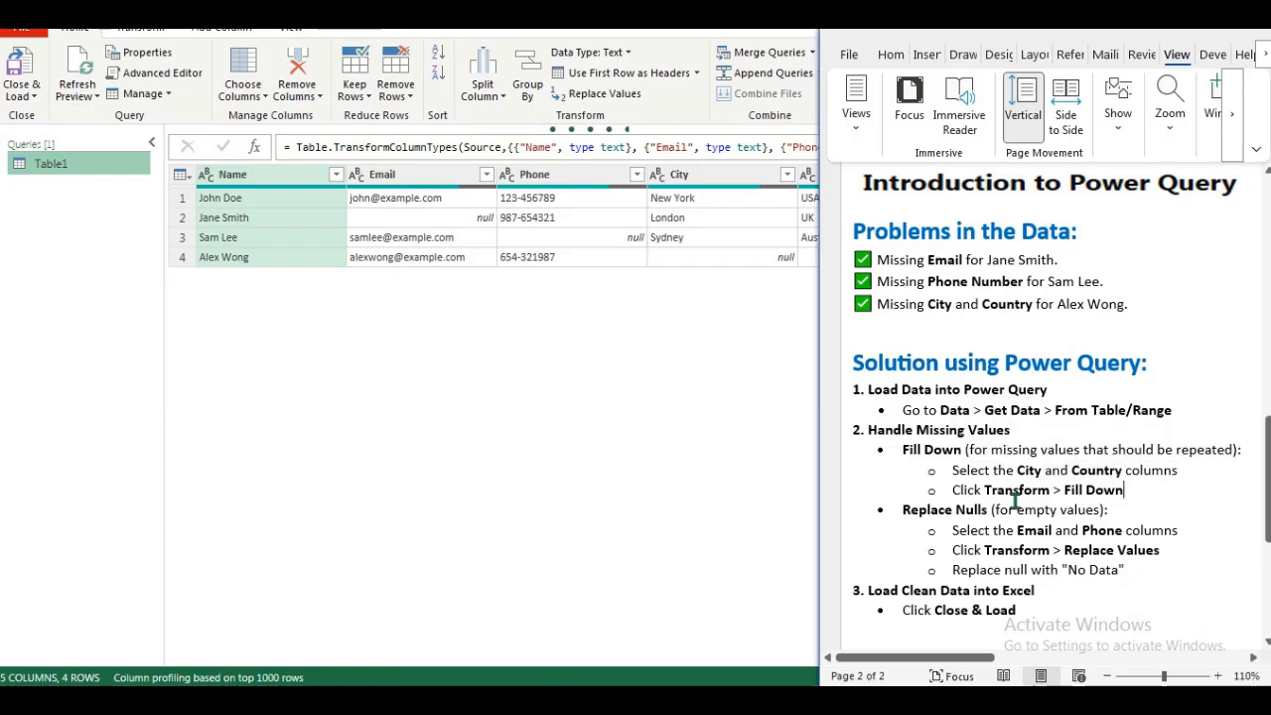
double_click(1006, 490)
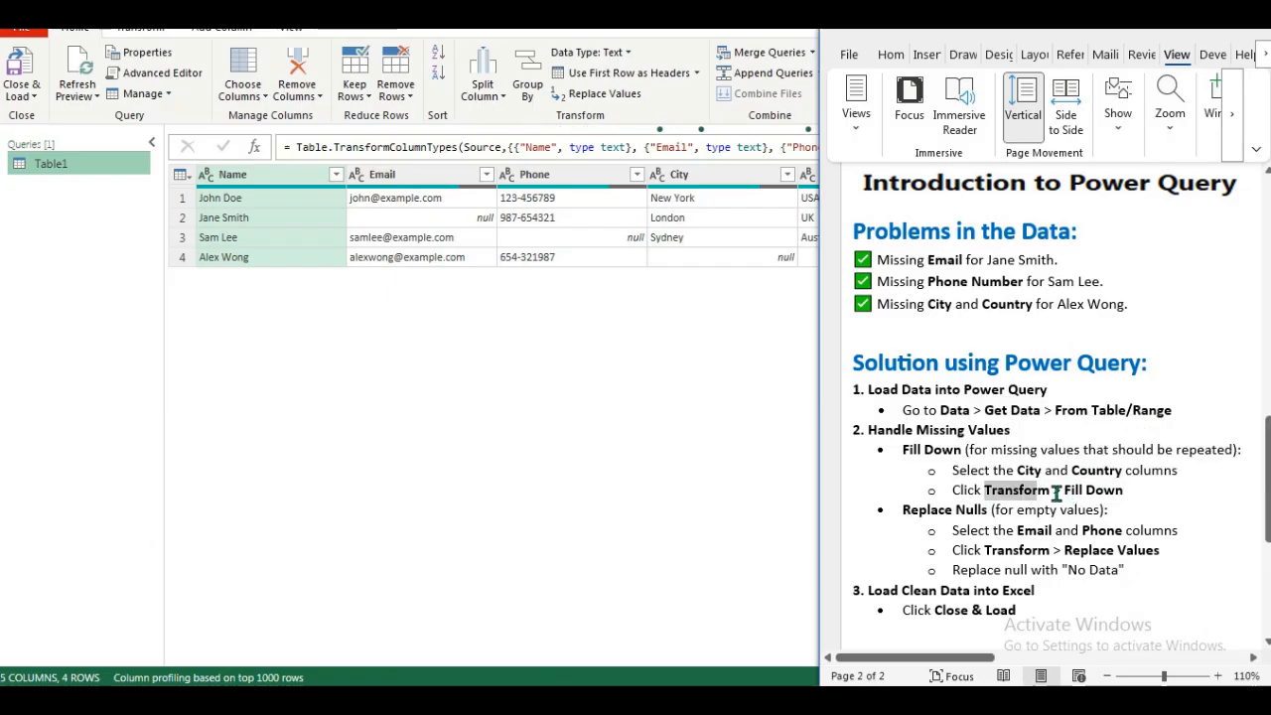
left_click_drag(1057, 493, 1121, 491)
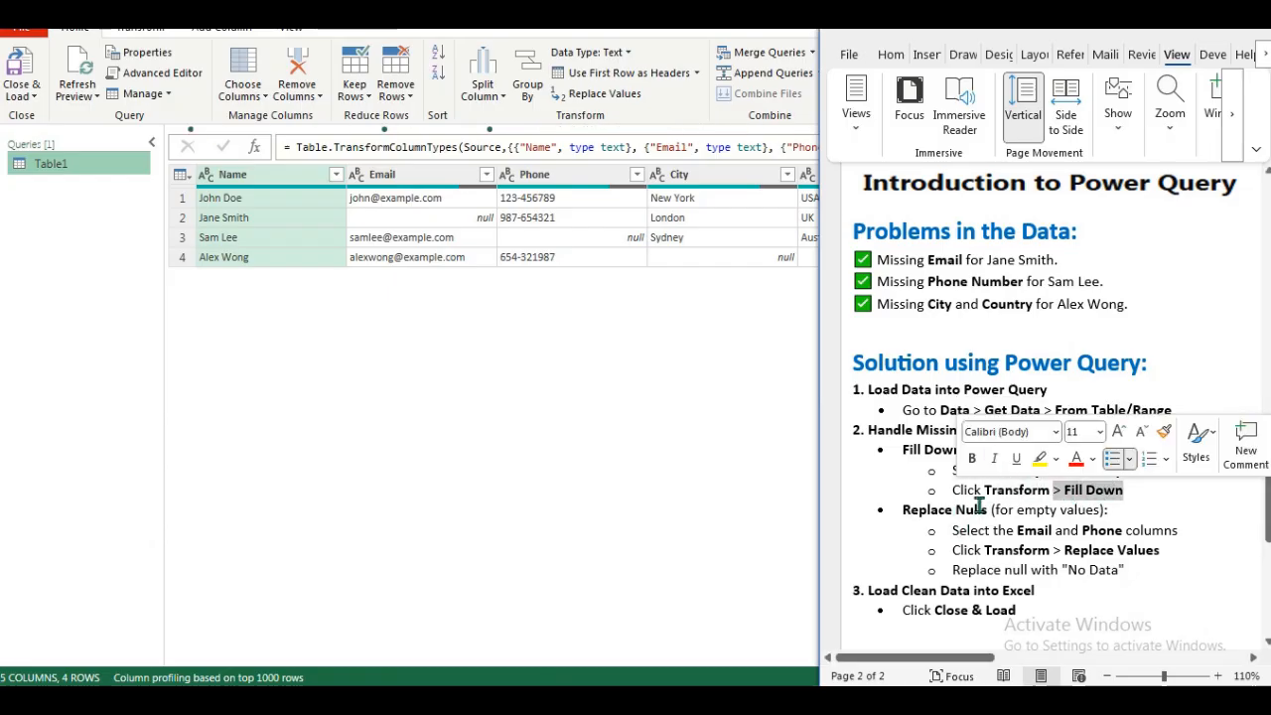
left_click(931, 457)
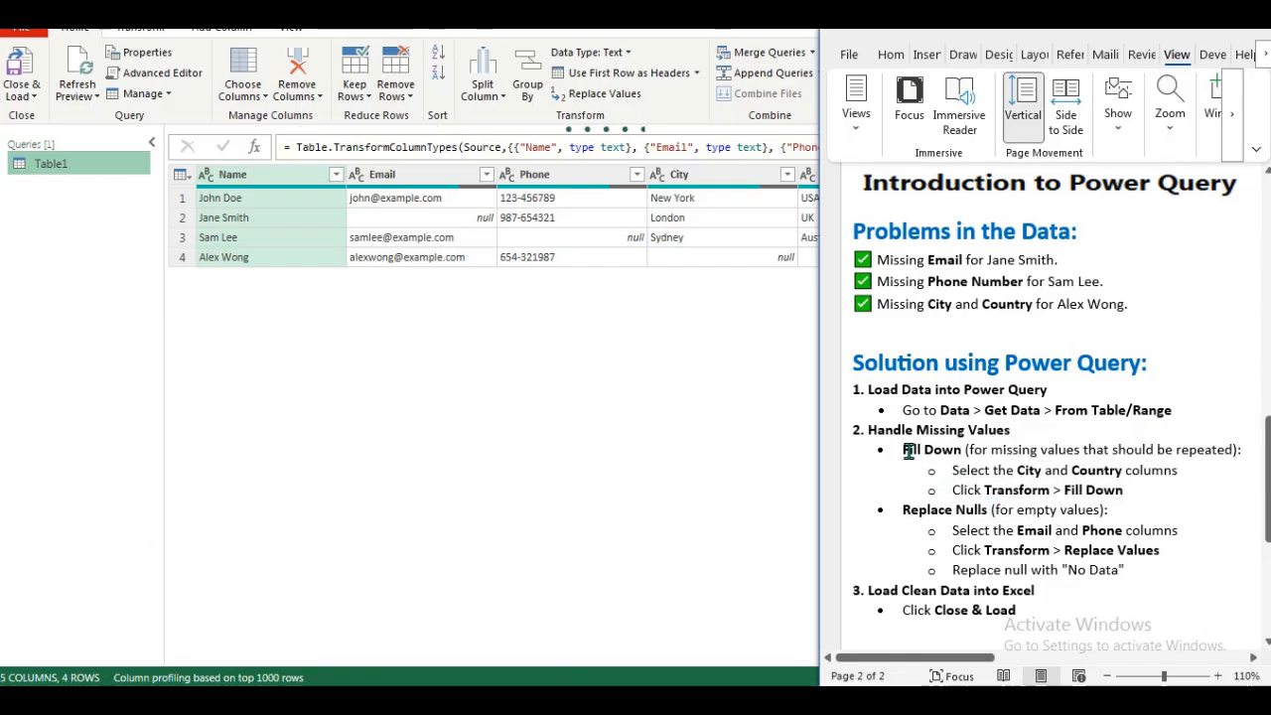
left_click_drag(904, 452, 961, 452)
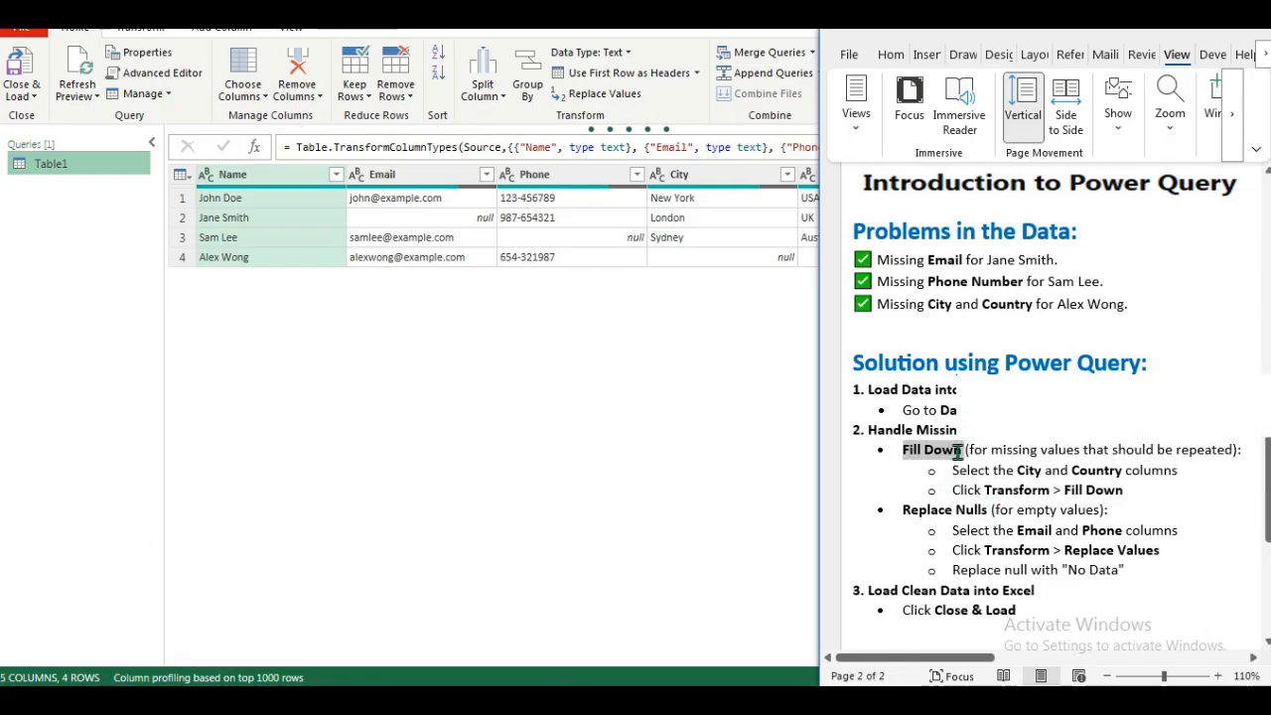
left_click(558, 341)
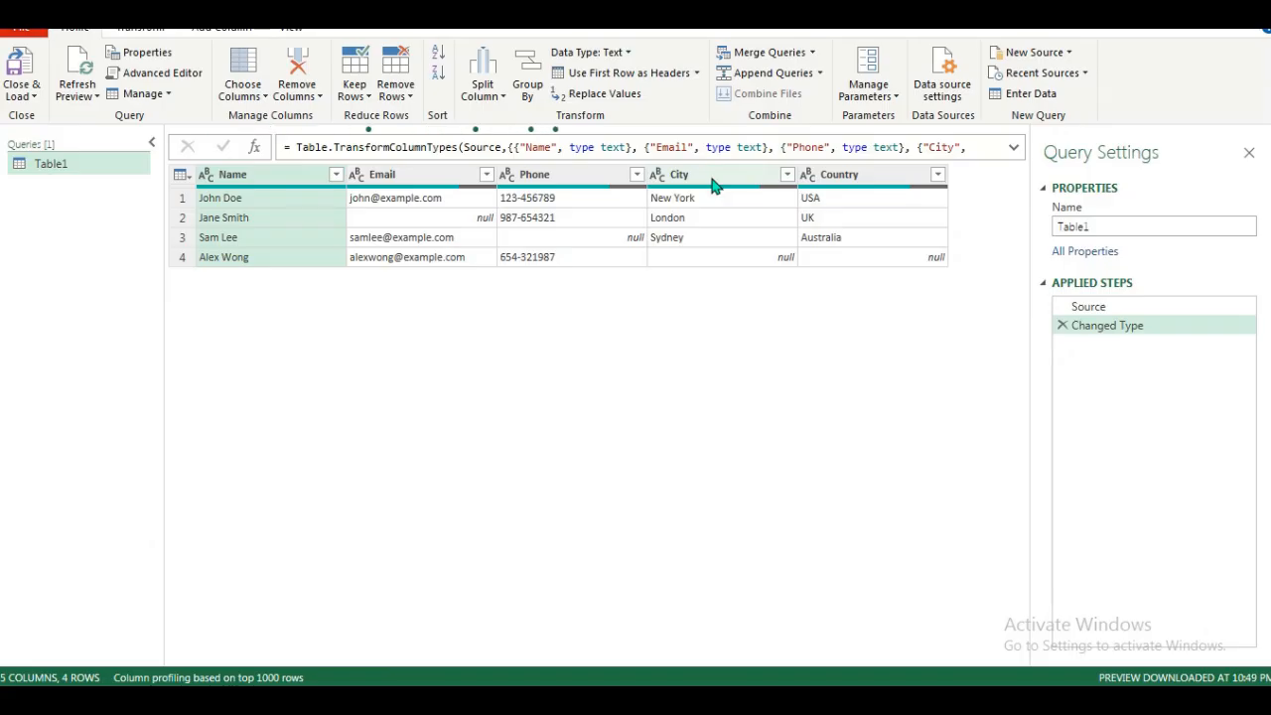
Fill down the City and Country columns.
left_click(712, 176)
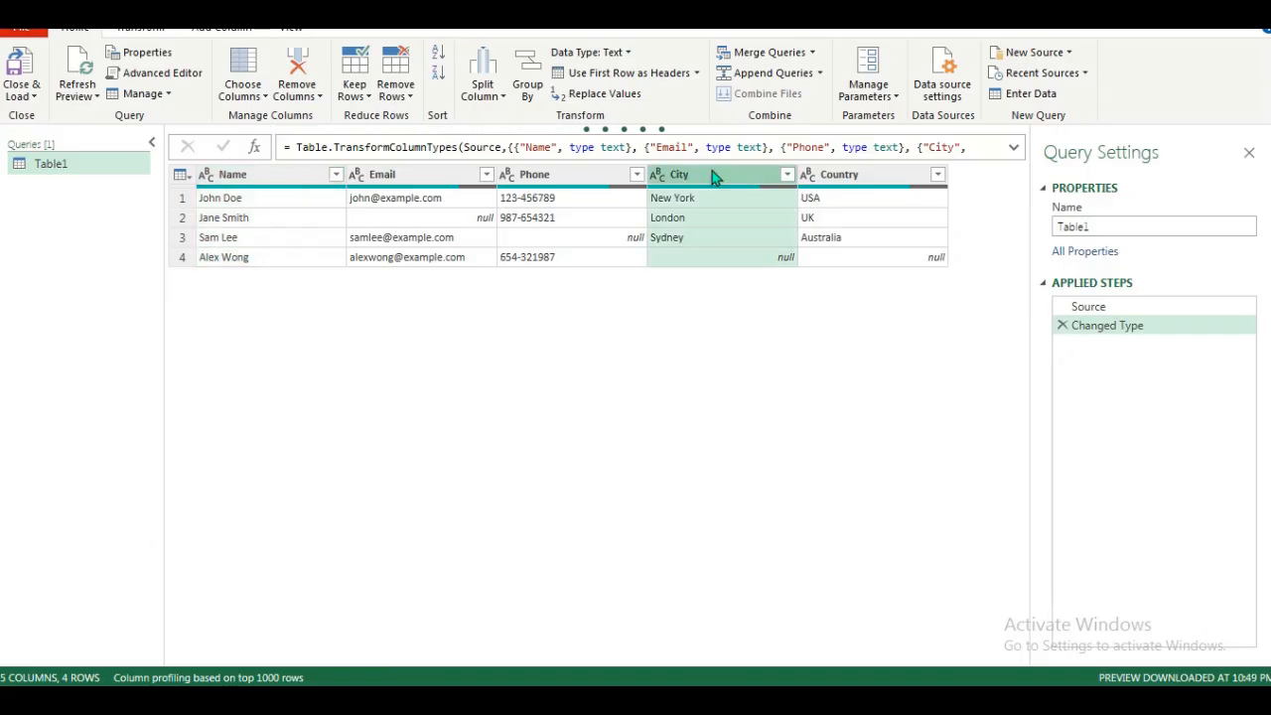
left_click(872, 180, "ctrl")
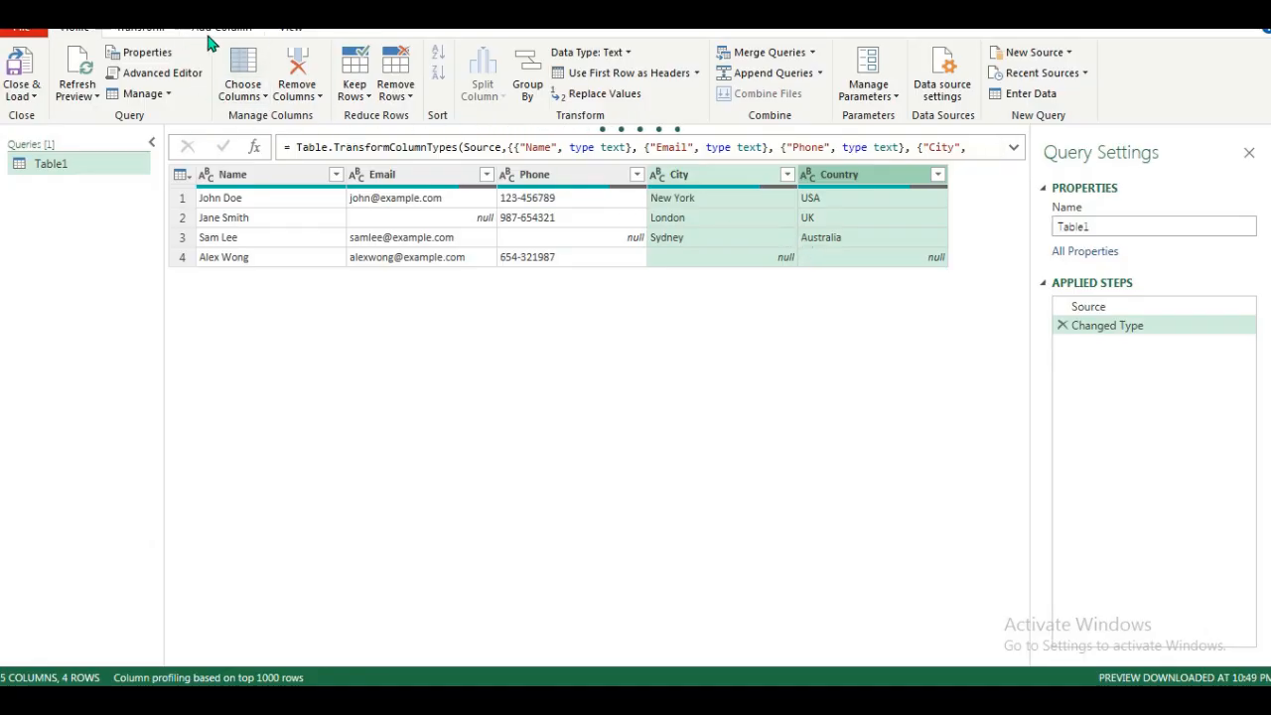
left_click(149, 34)
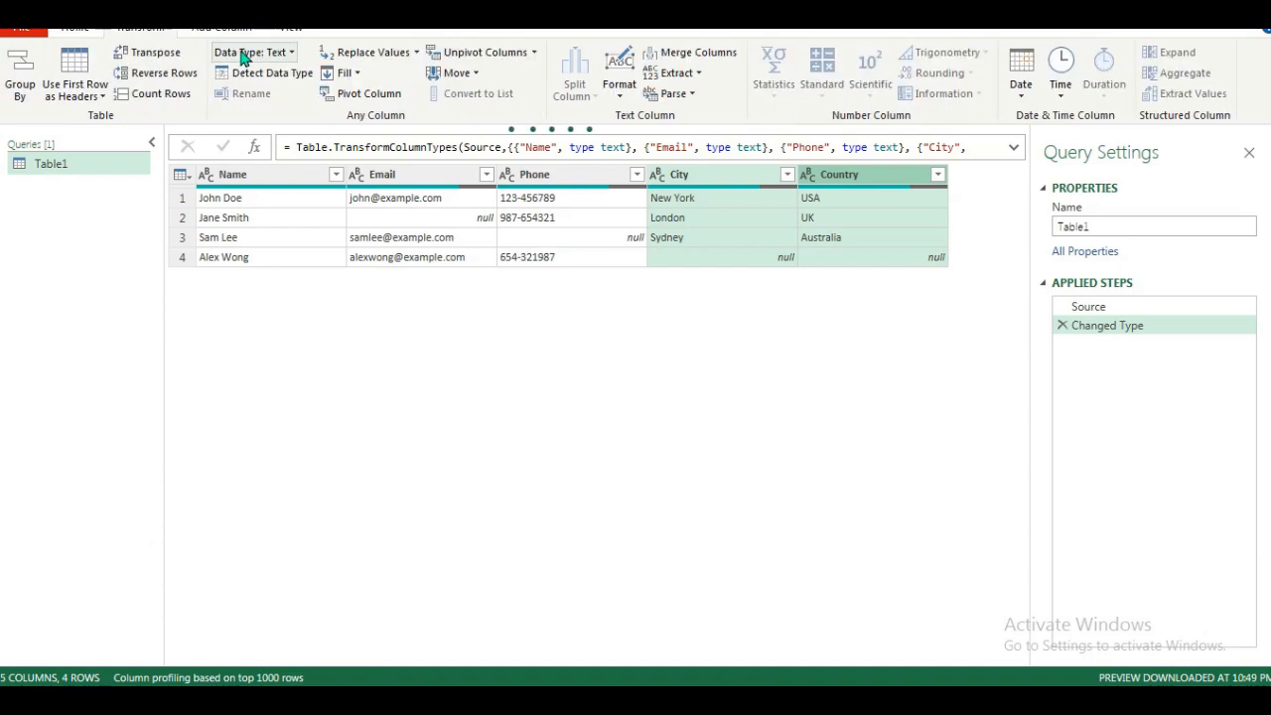
left_click(360, 78)
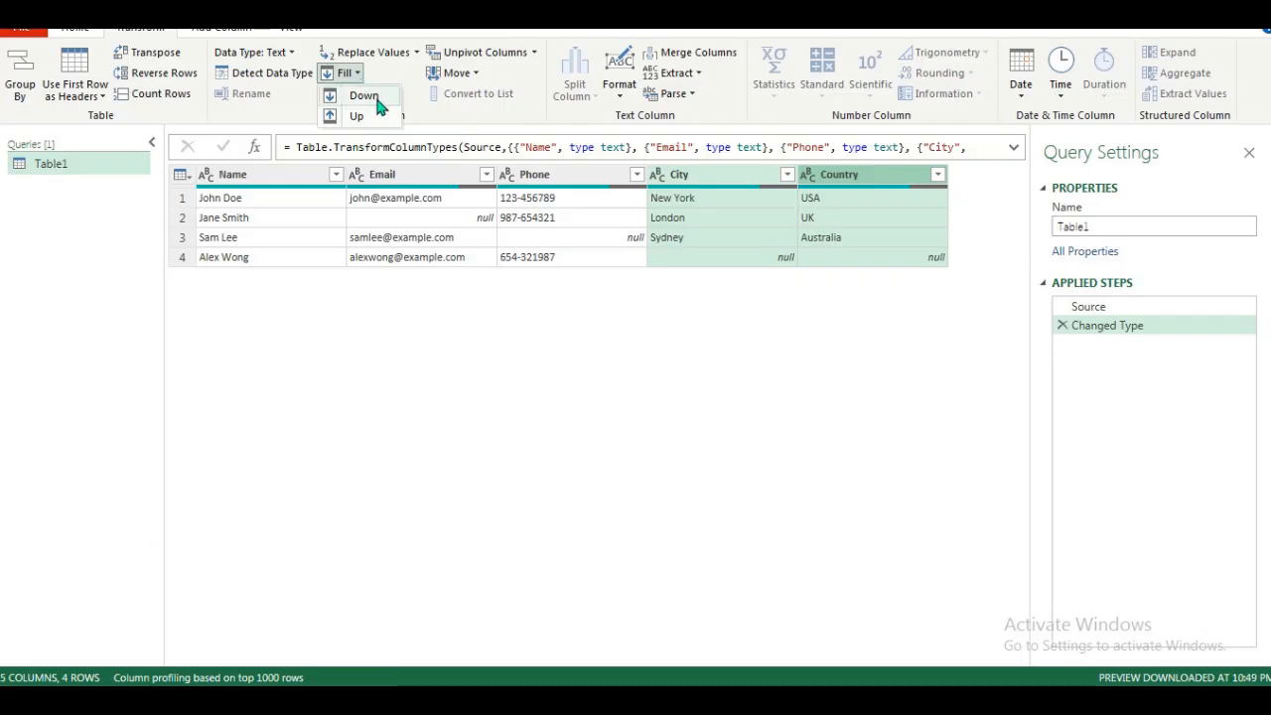
left_click(376, 99)
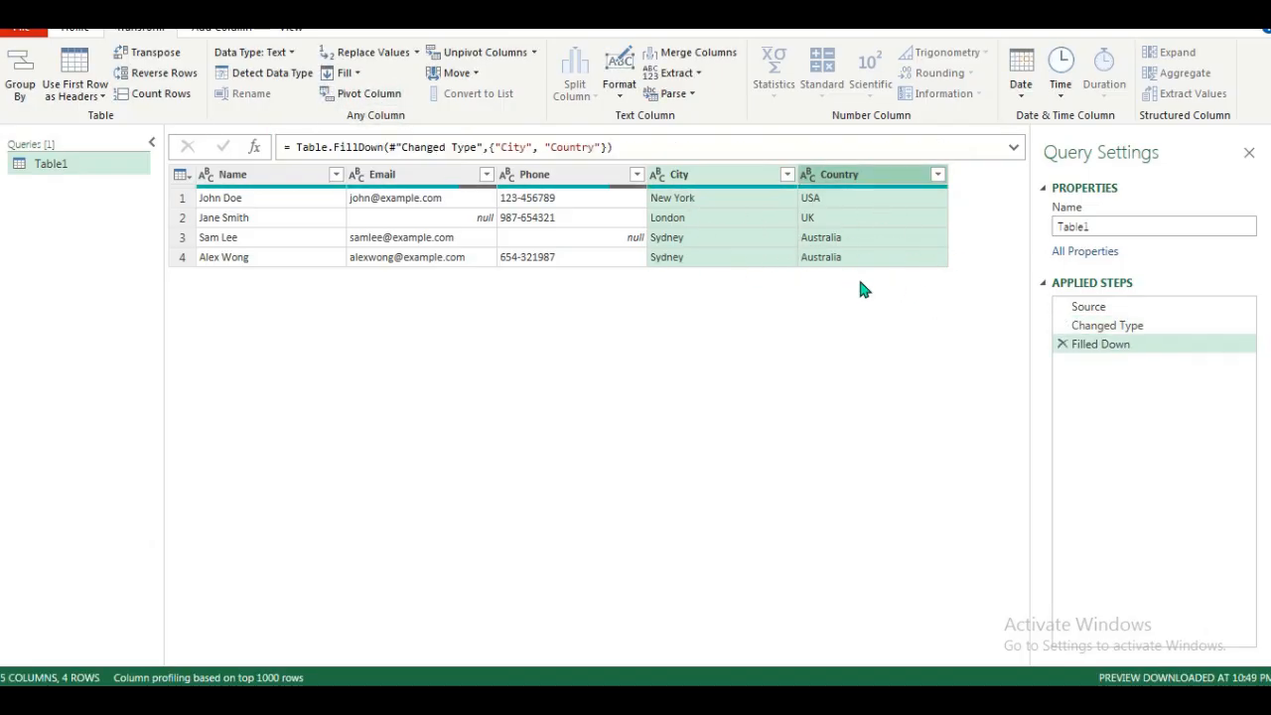
Review the Replace Nulls instructions in the Power Query guide document.
left_click(581, 261)
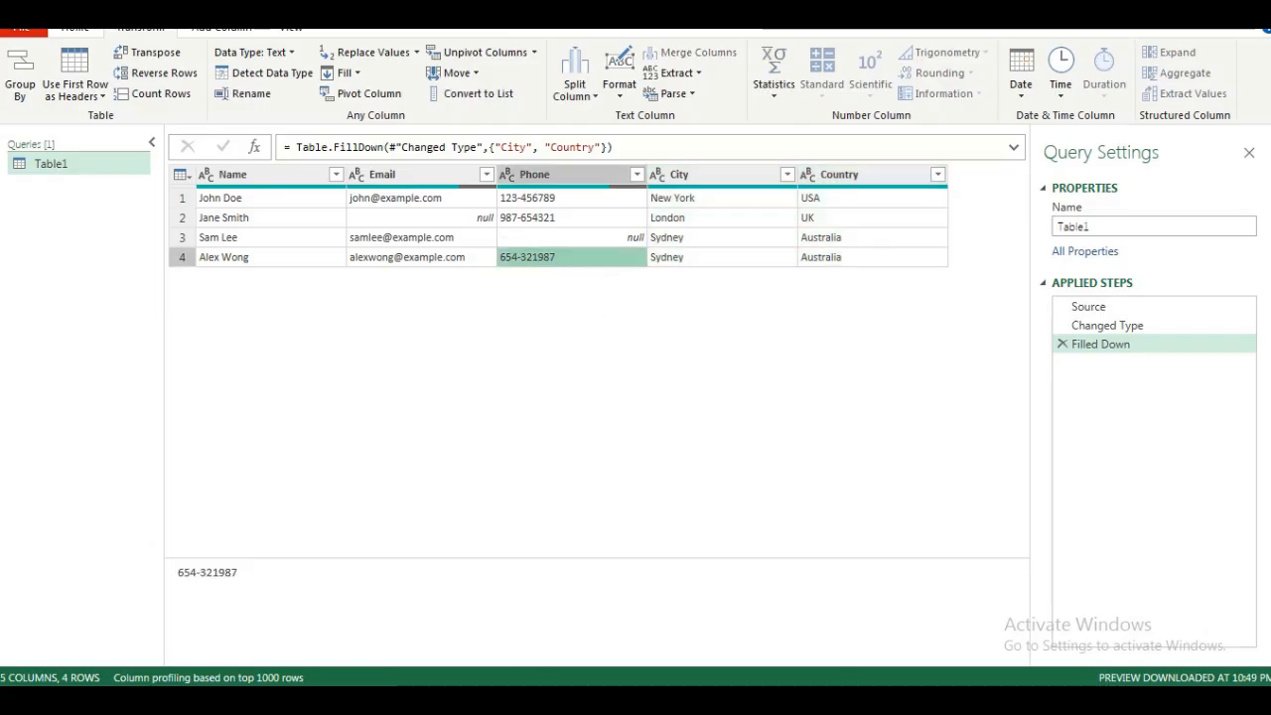
left_click(588, 701)
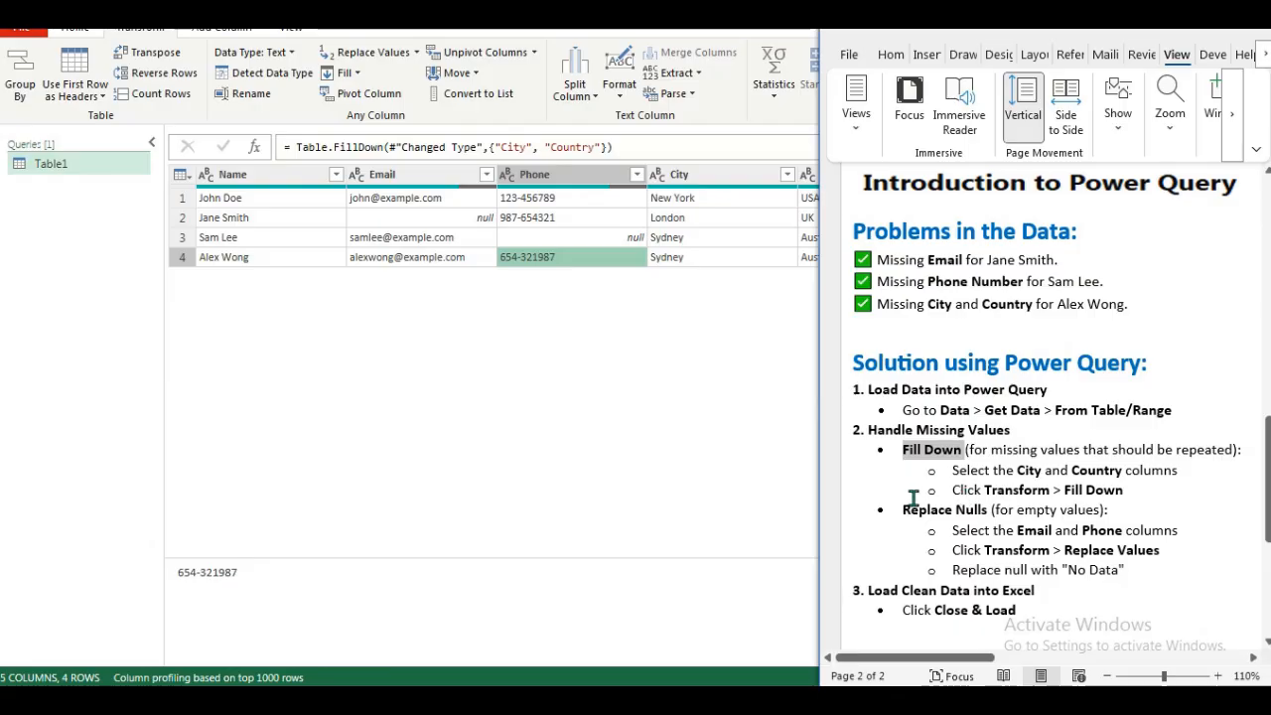
left_click_drag(904, 510, 1001, 511)
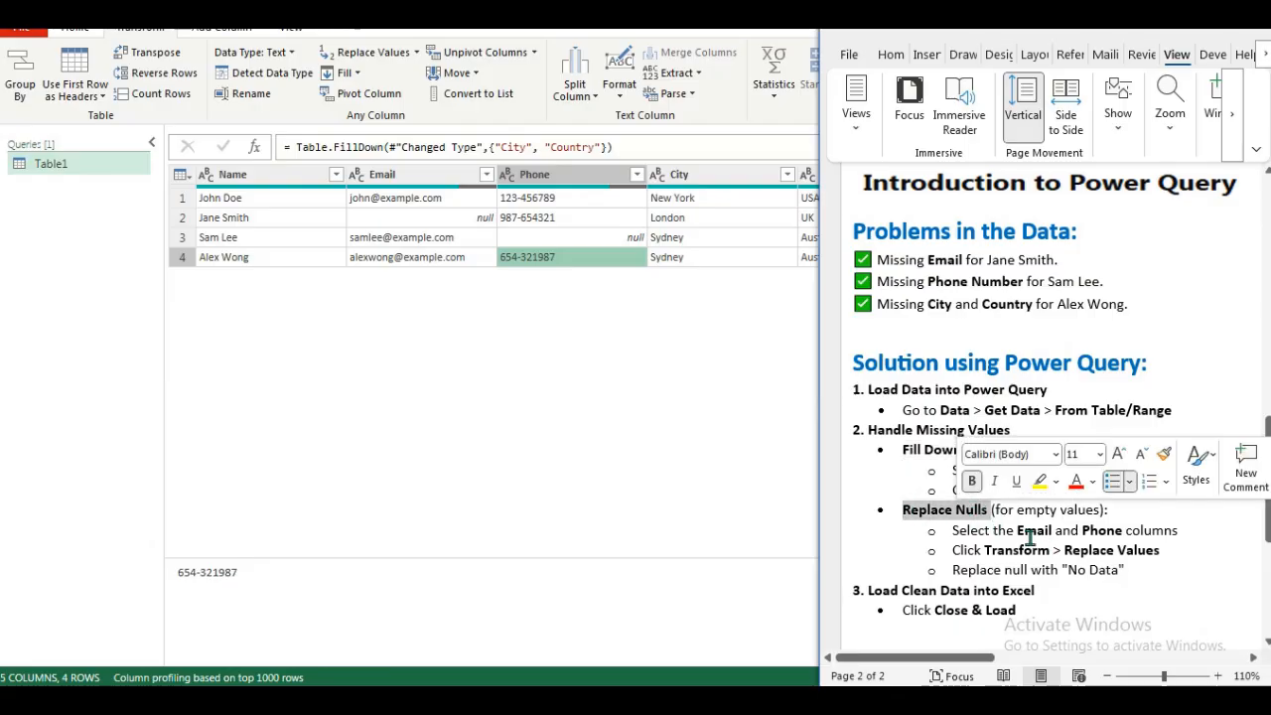
double_click(1035, 531)
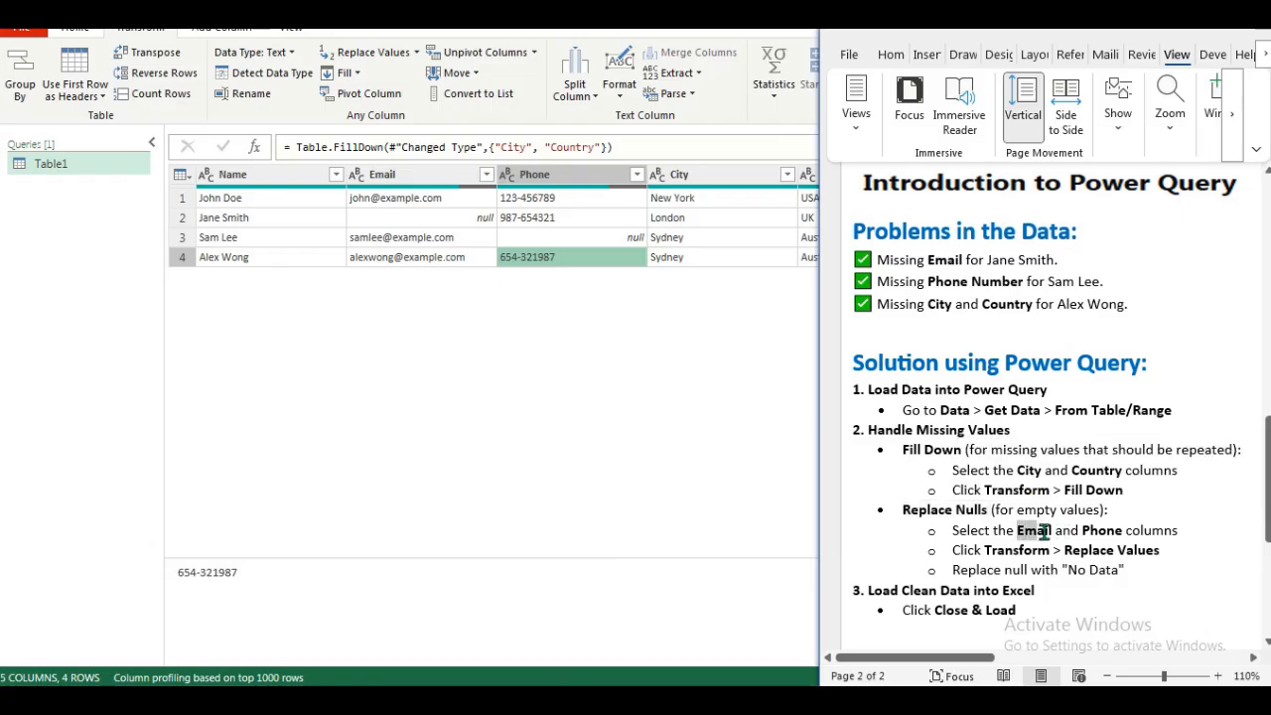
double_click(1101, 531)
double_click(1005, 550)
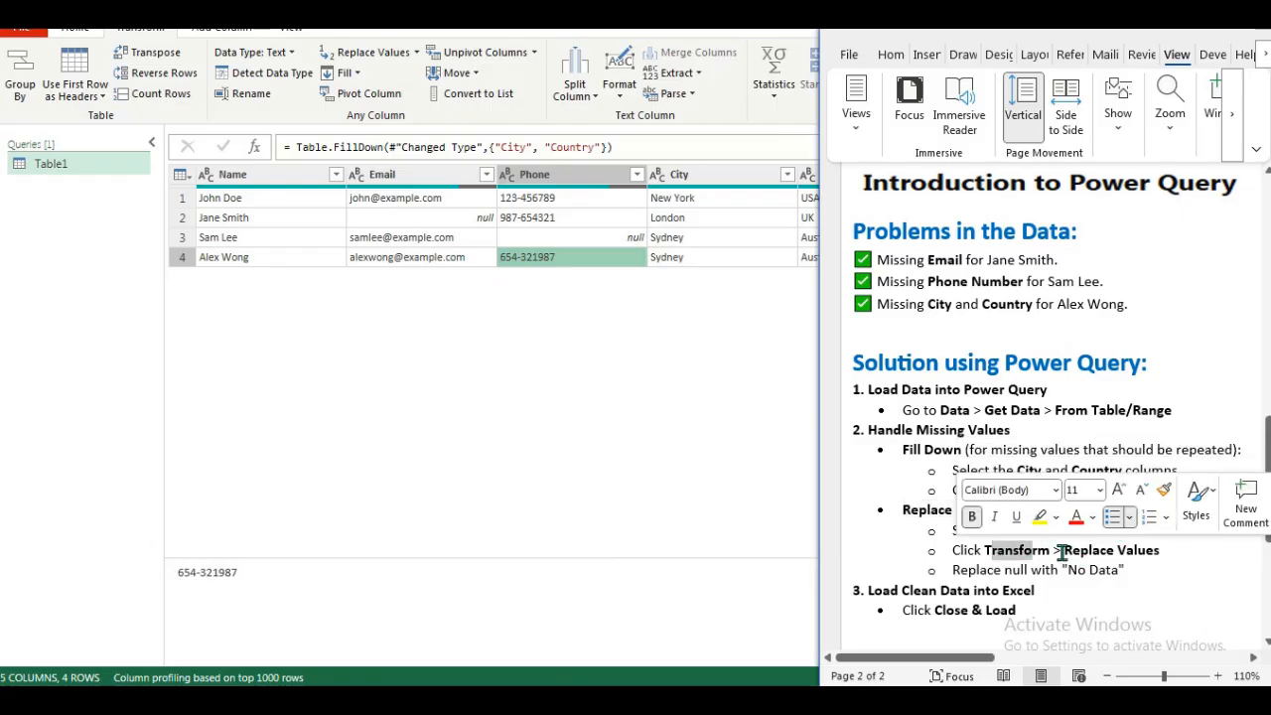
left_click_drag(1057, 550, 1160, 551)
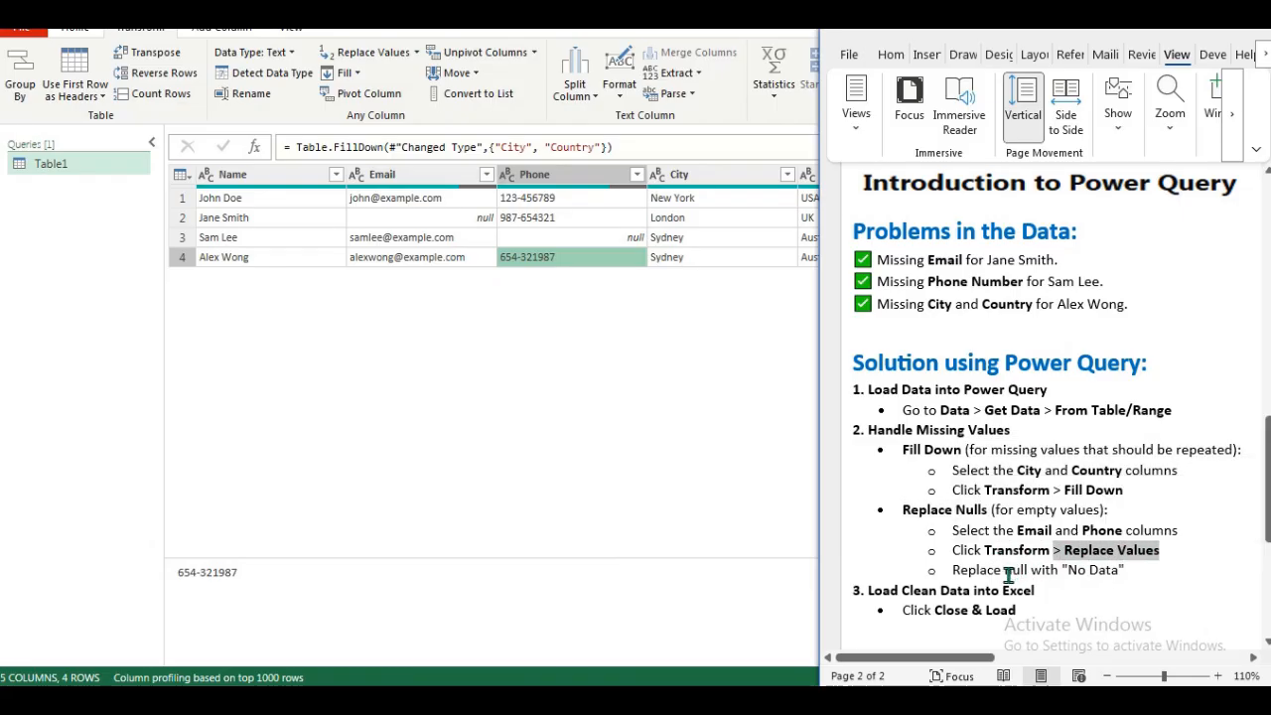
double_click(1013, 570)
left_click_drag(1069, 570, 1119, 570)
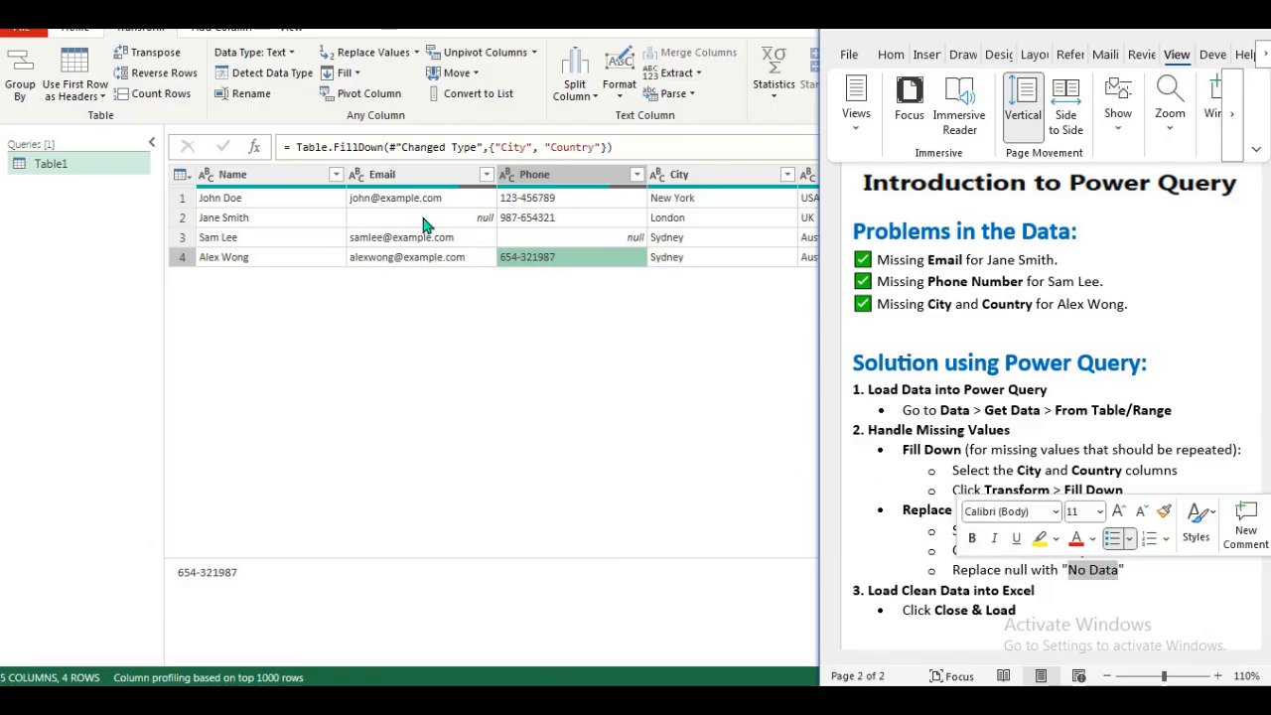
left_click(671, 414)
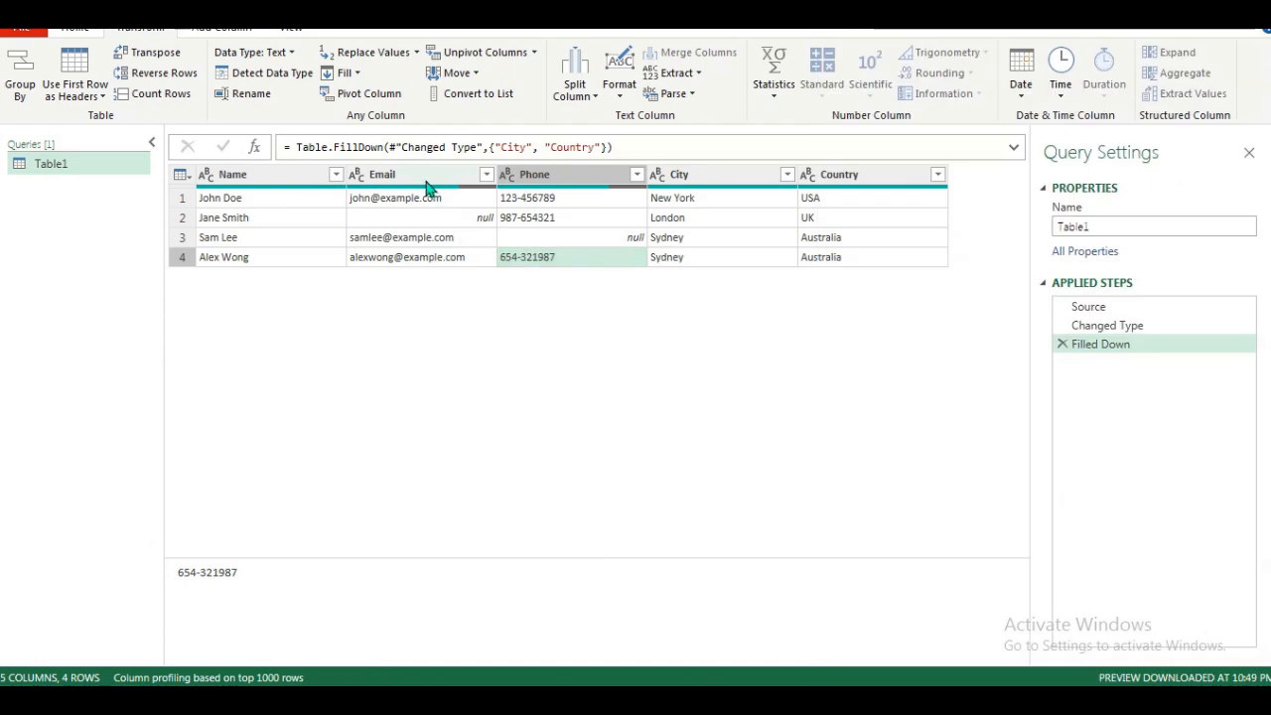
Select the Email and Phone columns and replace null values with "No Data".
left_click(426, 185)
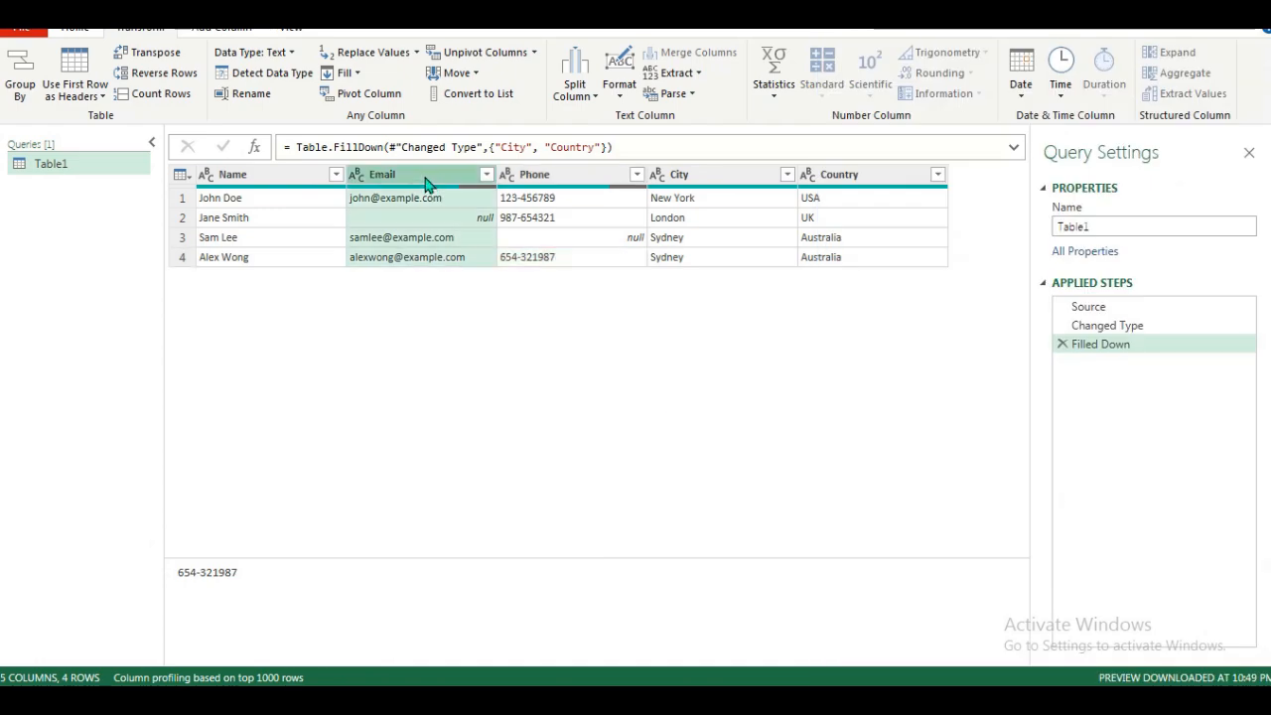
left_click(552, 184, "ctrl")
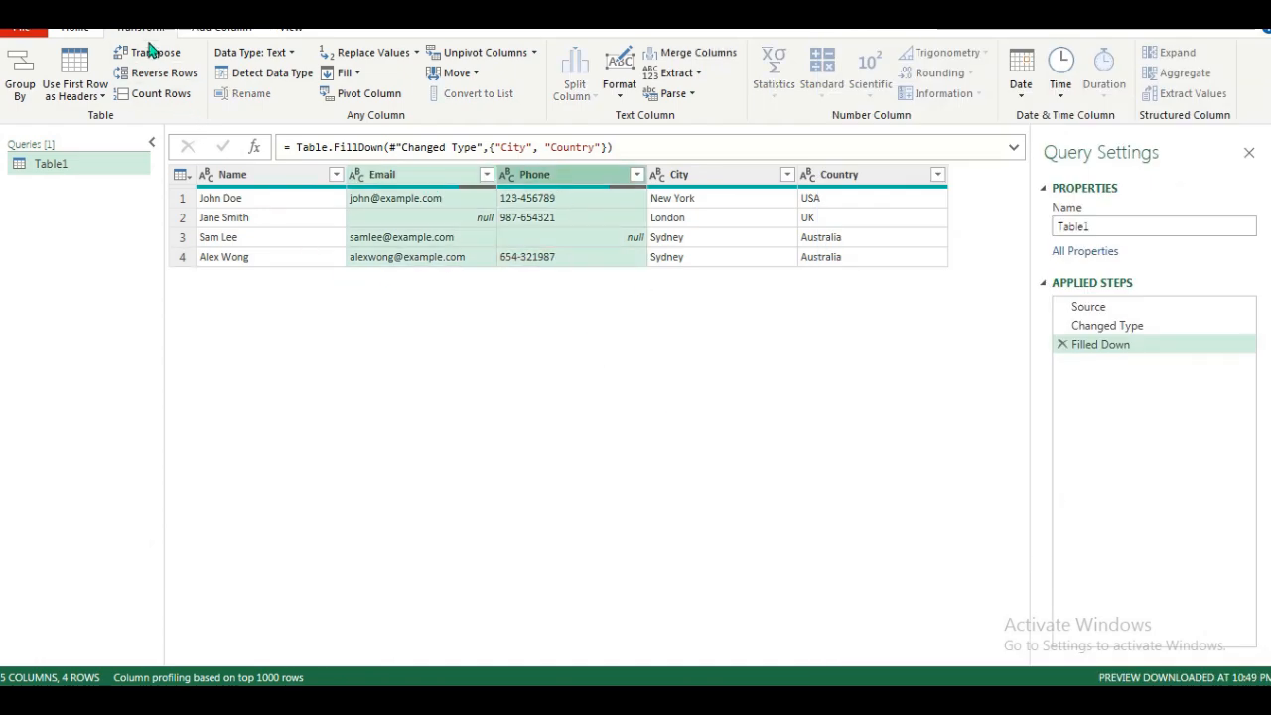
left_click(407, 55)
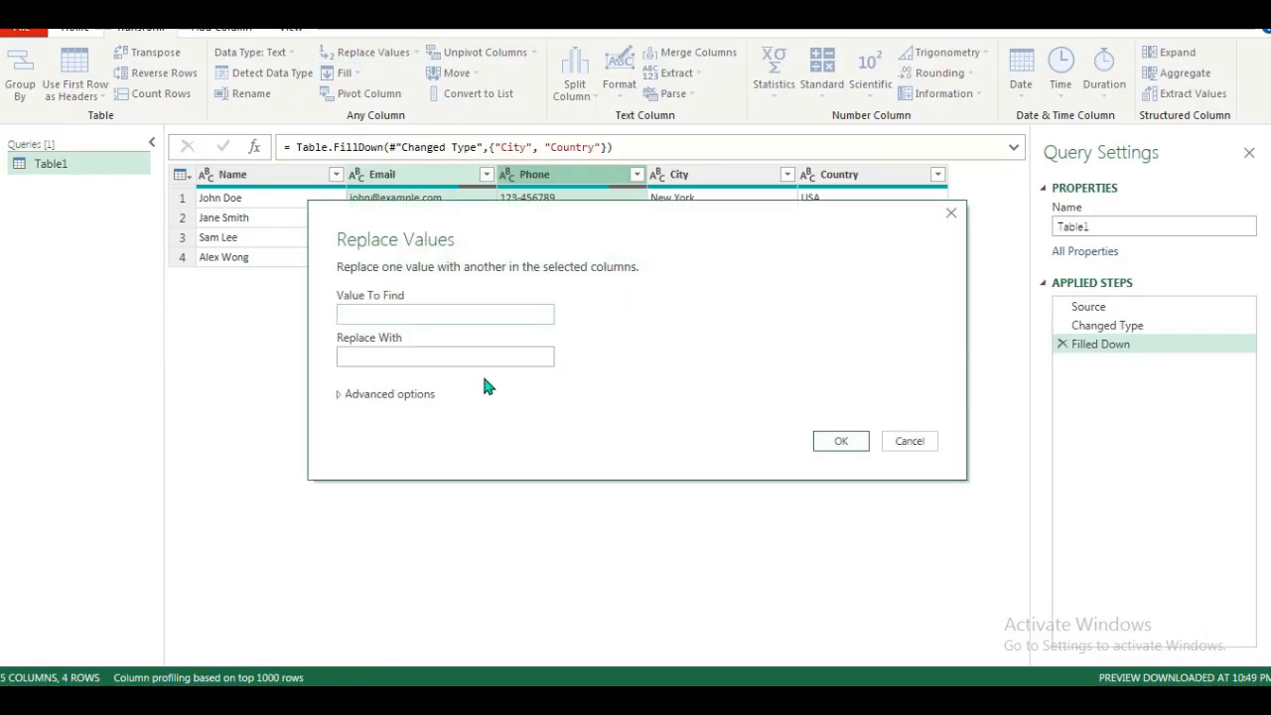
left_click(452, 316)
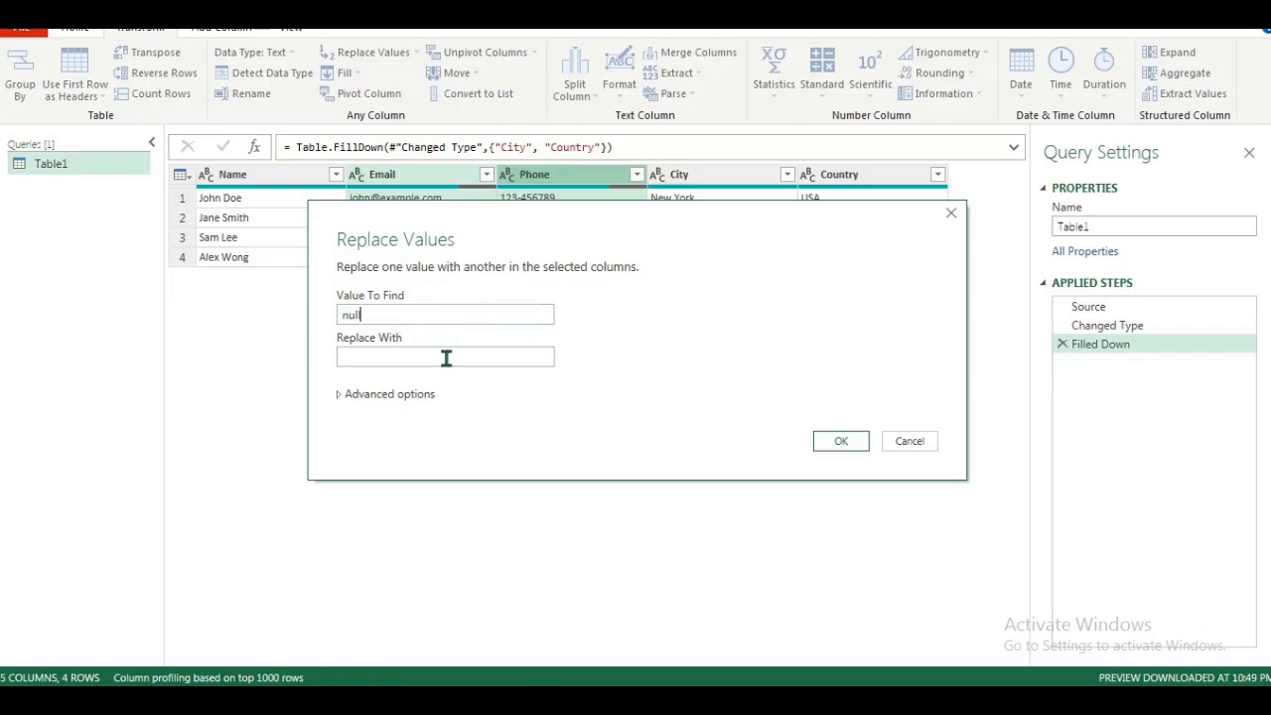
left_click(441, 360)
type("No Data")
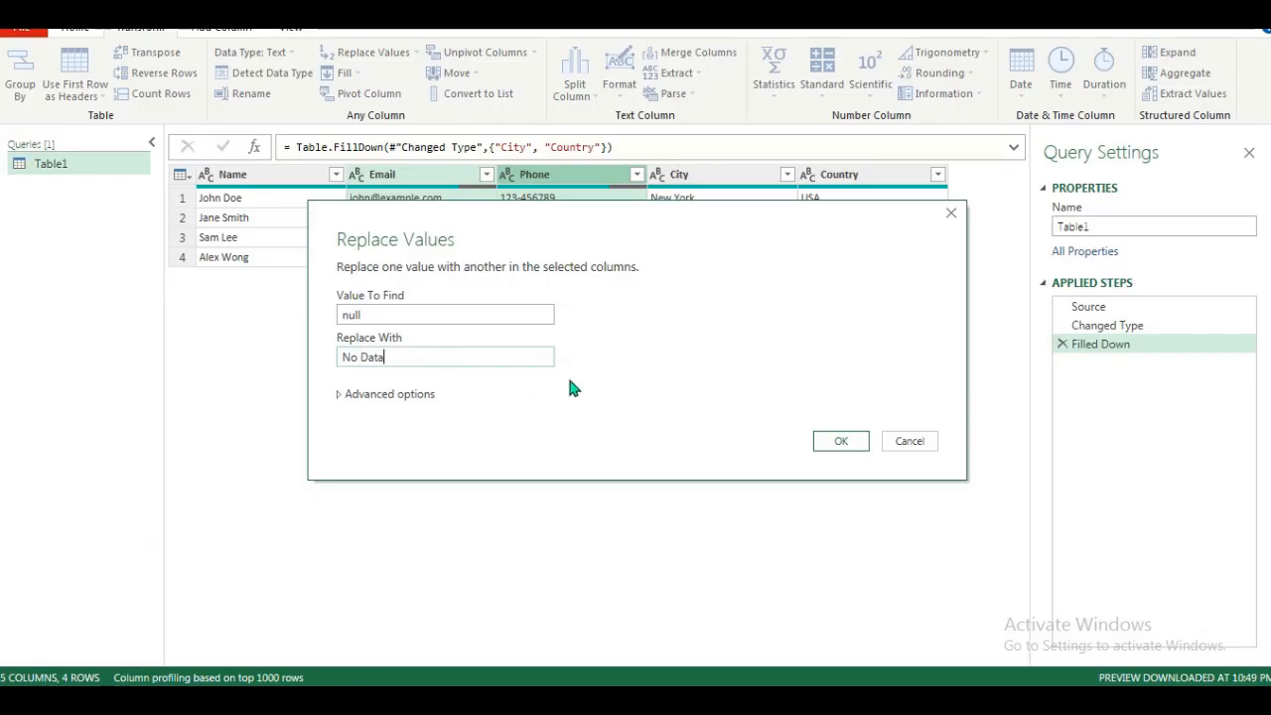
left_click(841, 443)
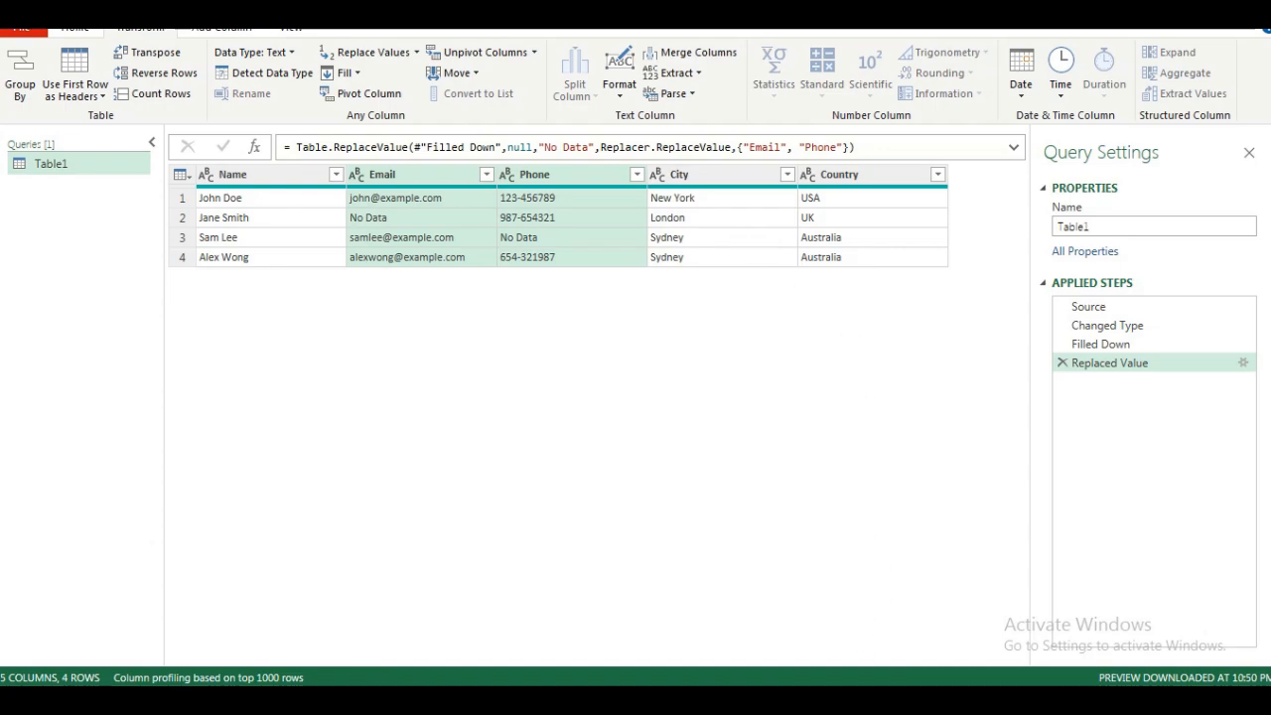
Switch to the guide document and review the Load Clean Data into Excel instructions.
key("alt+Tab")
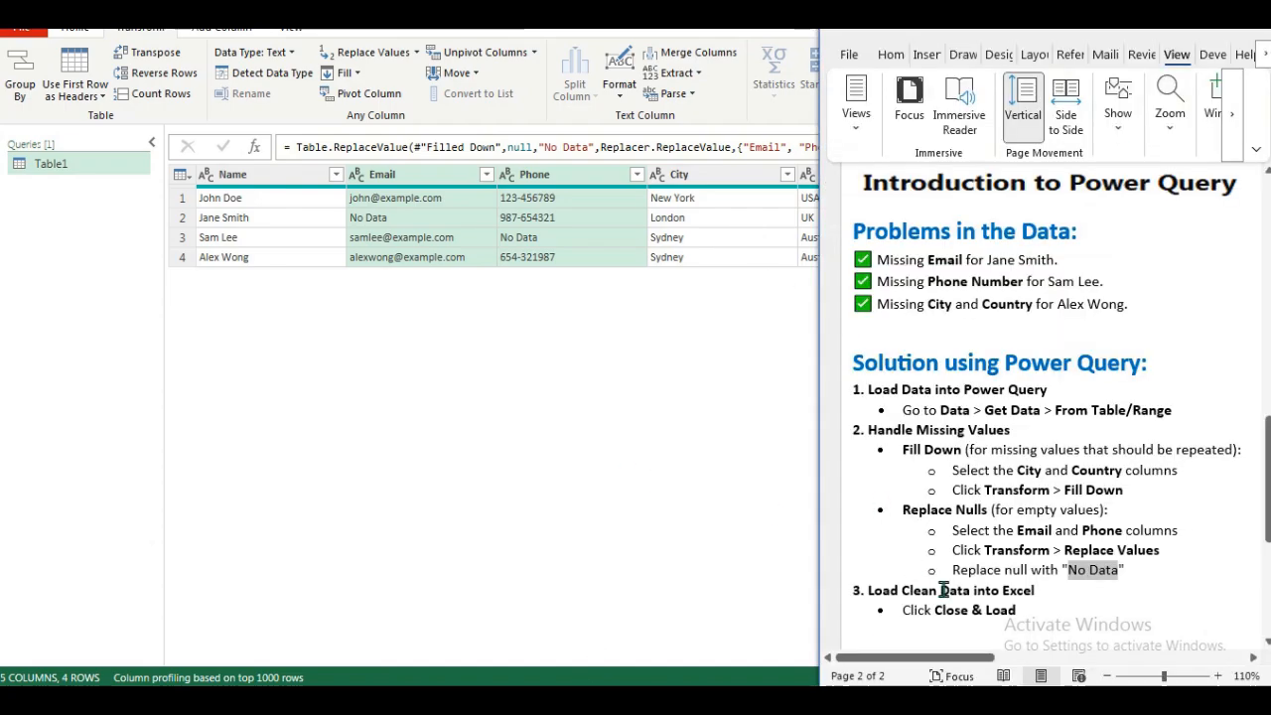
left_click_drag(870, 591, 1033, 592)
left_click_drag(935, 612, 1028, 610)
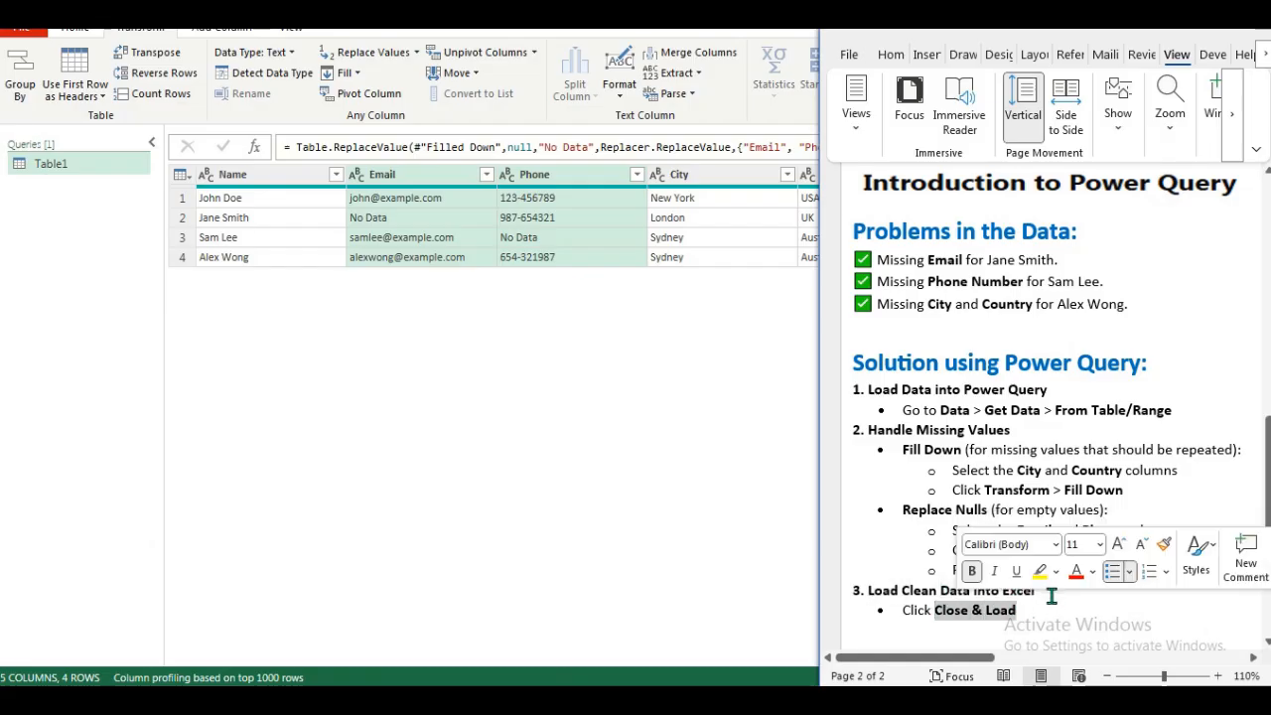
Close the Power Query editor and load the cleaned table into a new Excel sheet, maximizing the workbook window.
left_click(578, 342)
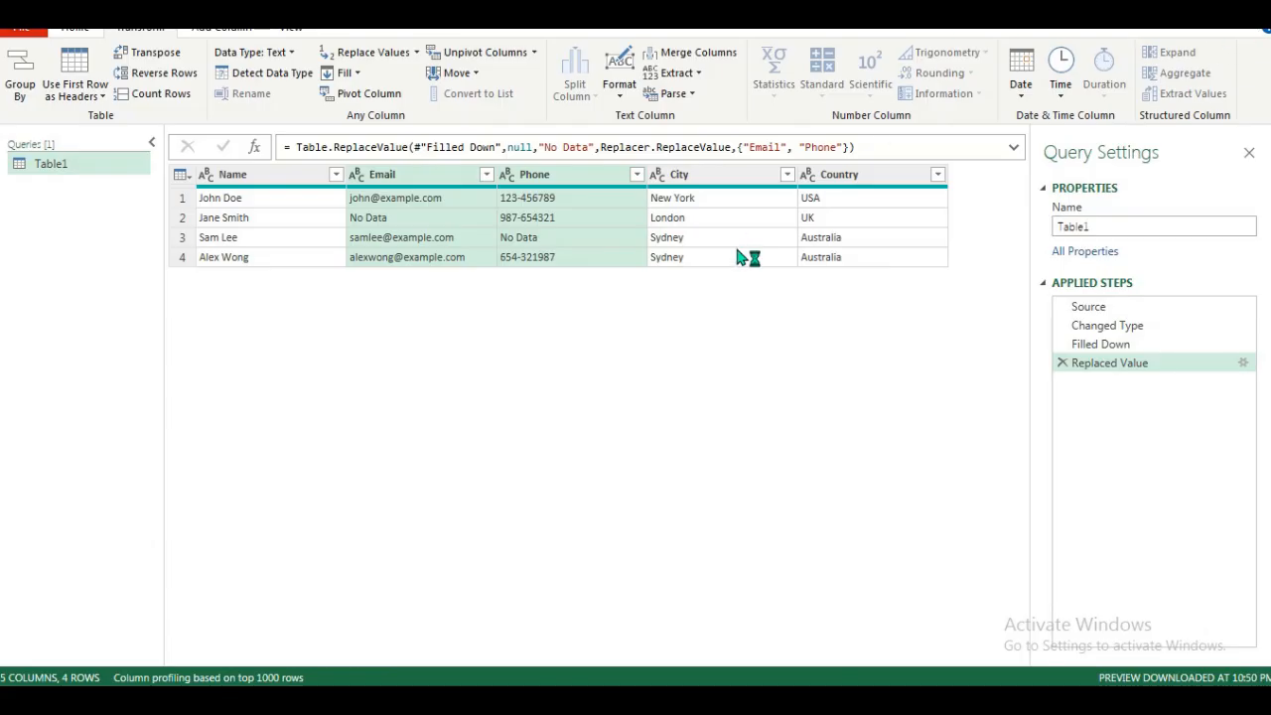
left_click(656, 375)
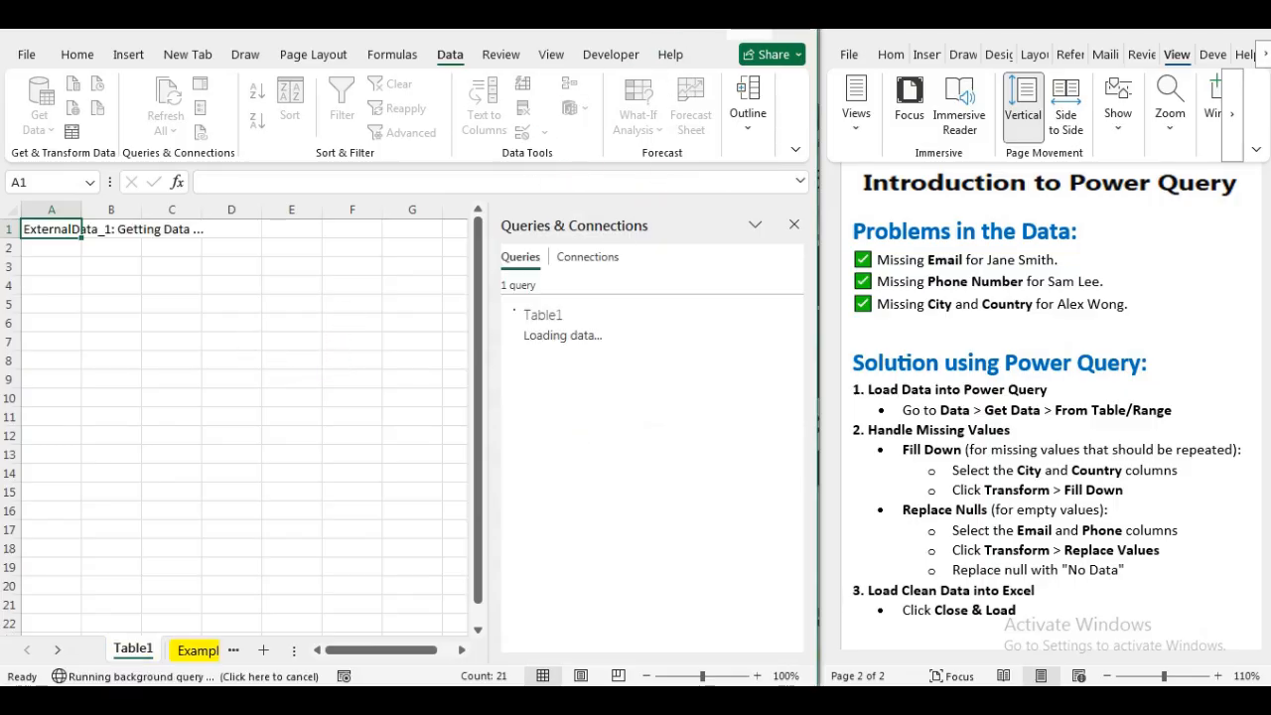
left_click(755, 26)
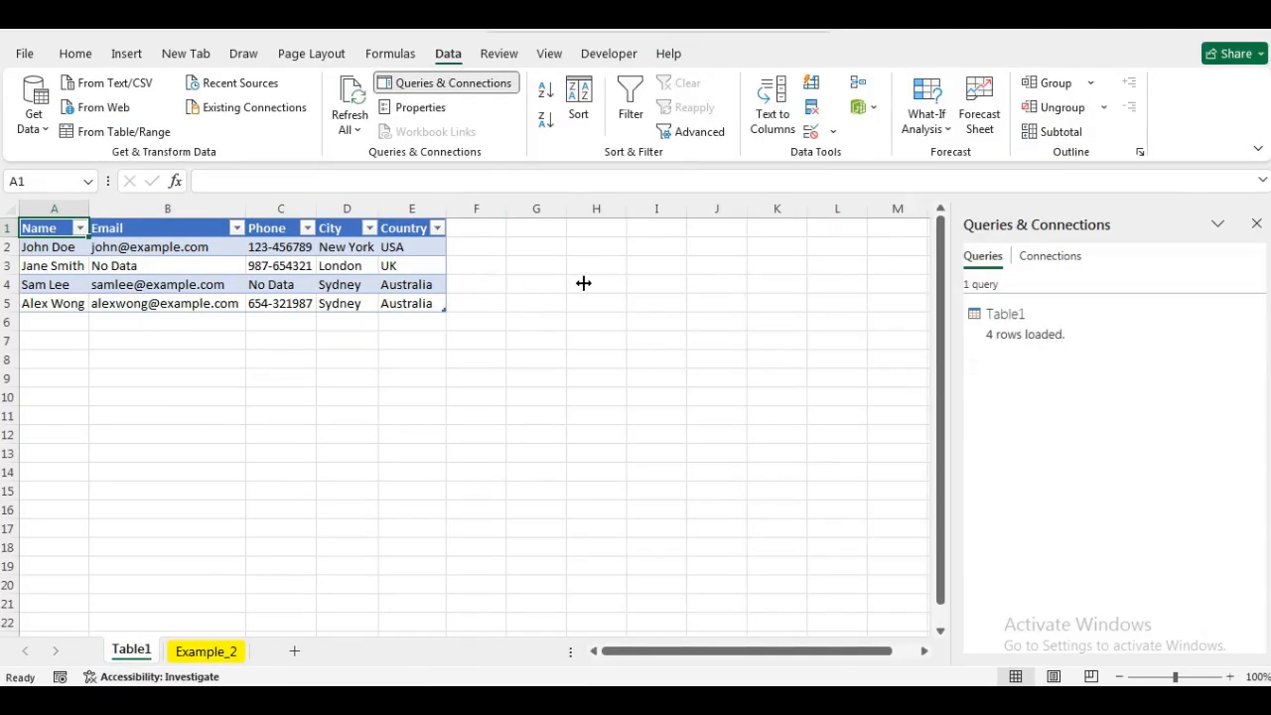
Widen the Name and Email columns of the loaded table.
left_click(253, 399)
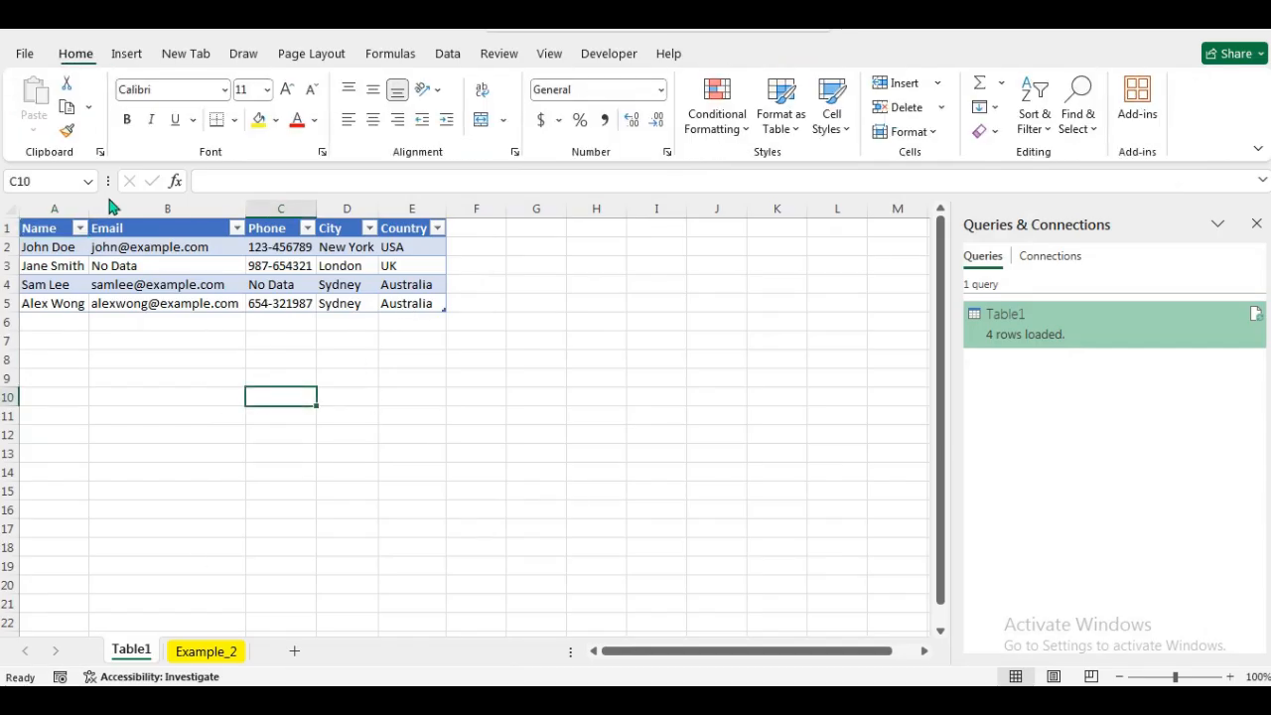
left_click_drag(89, 213, 119, 212)
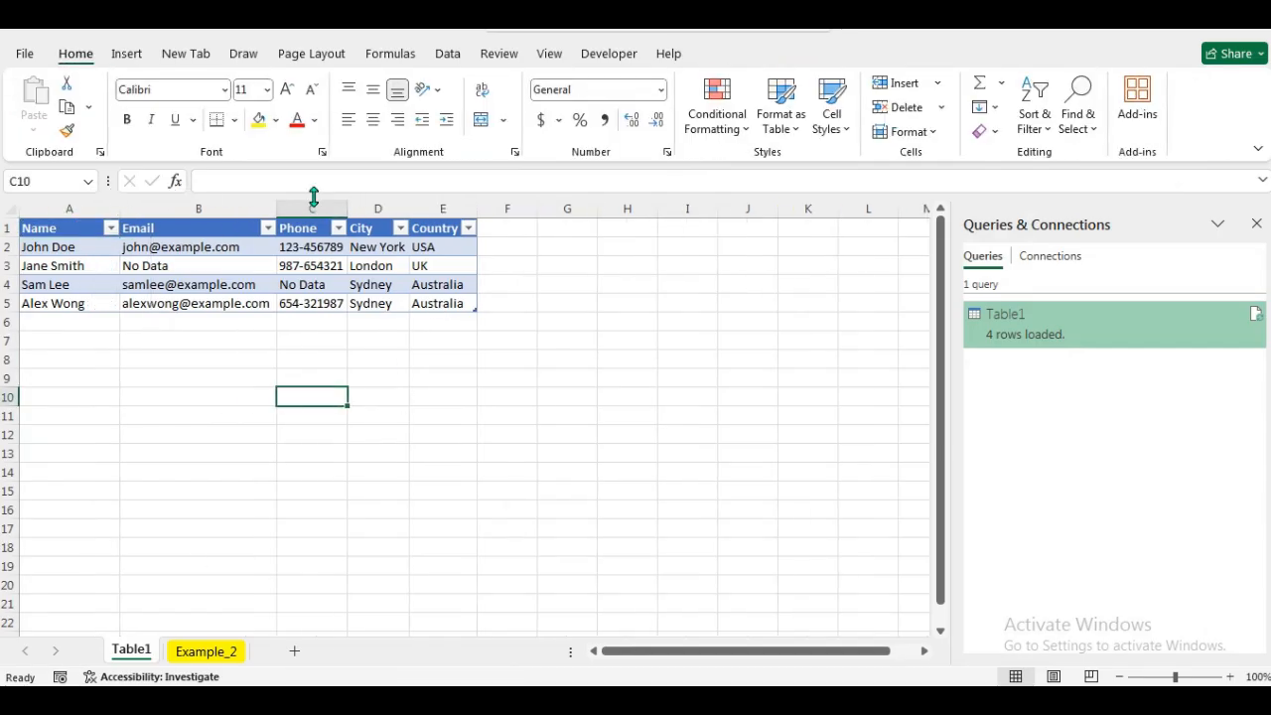
left_click_drag(278, 205, 568, 207)
left_click(616, 372)
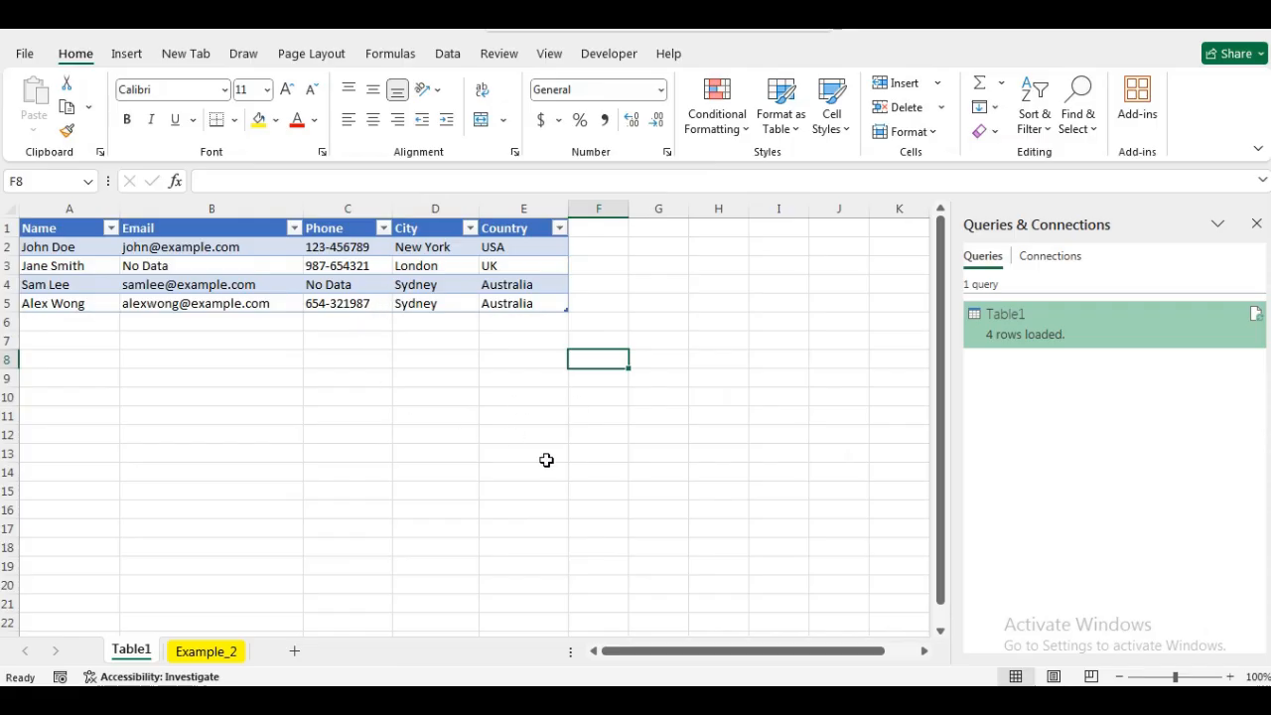
Close the Queries & Connections pane and compare the cleaned table with the original data on the Example_2 sheet.
left_click(1256, 225)
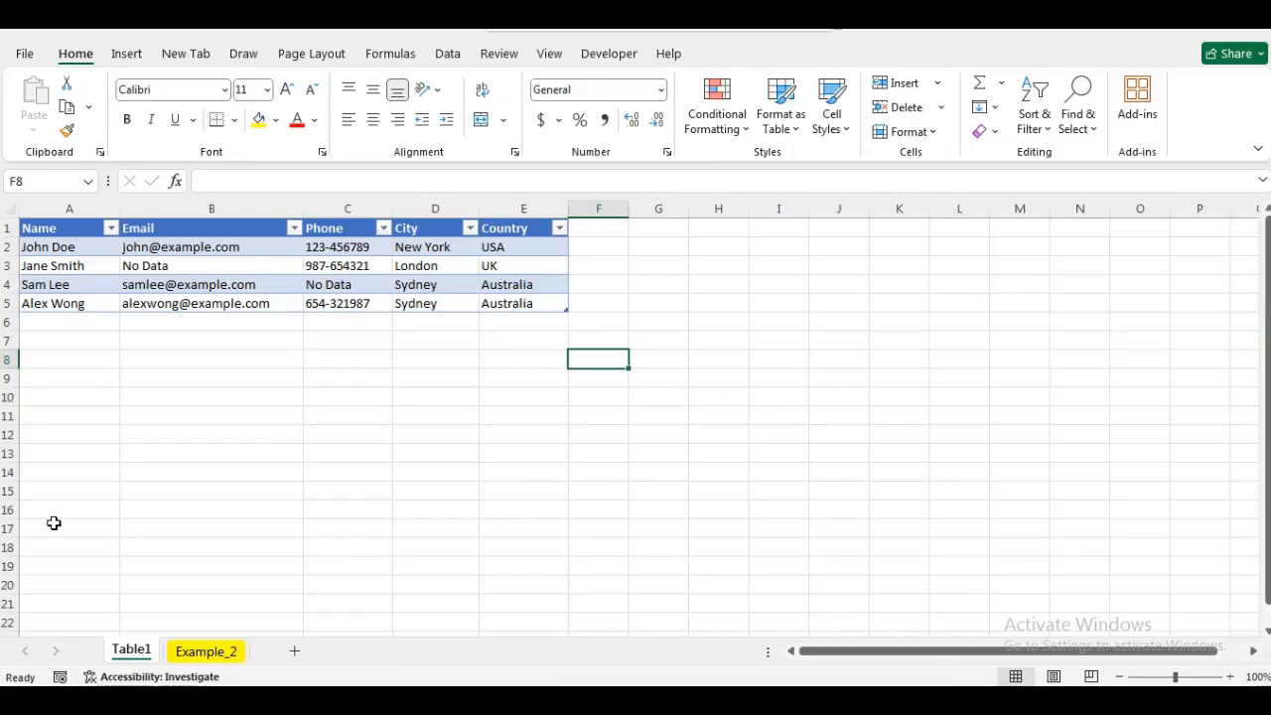
left_click(195, 652)
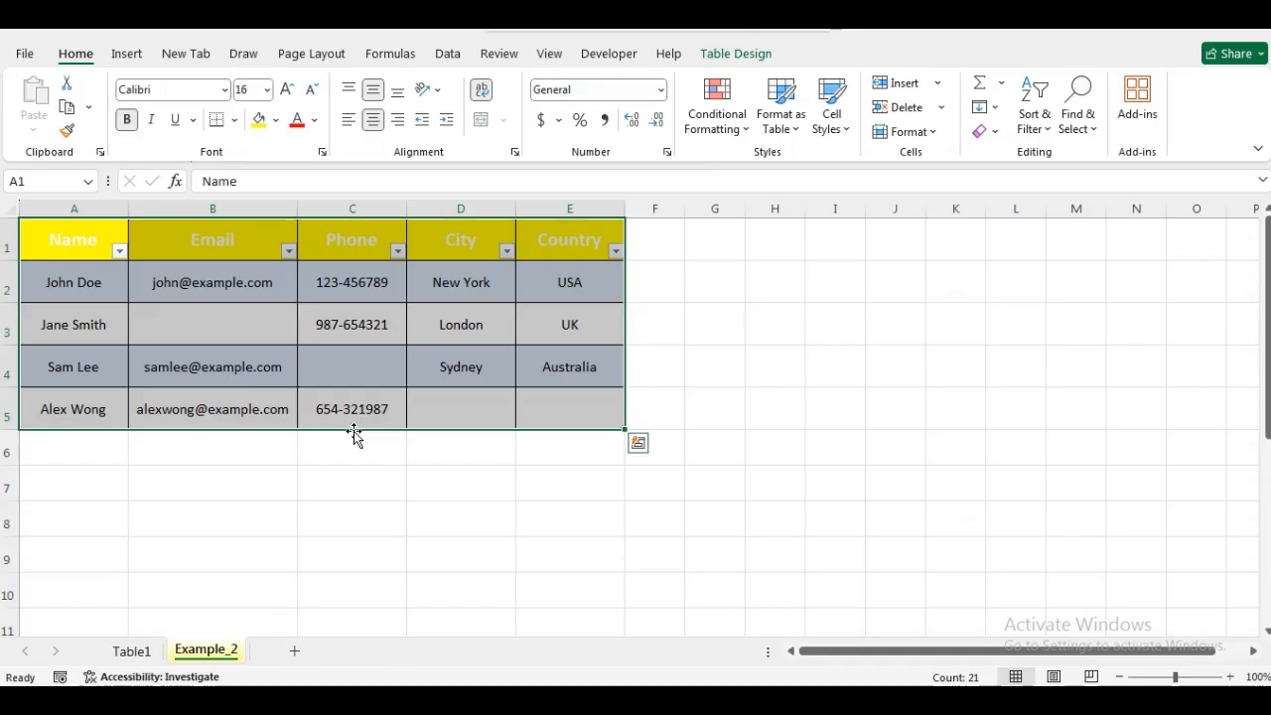
left_click(671, 399)
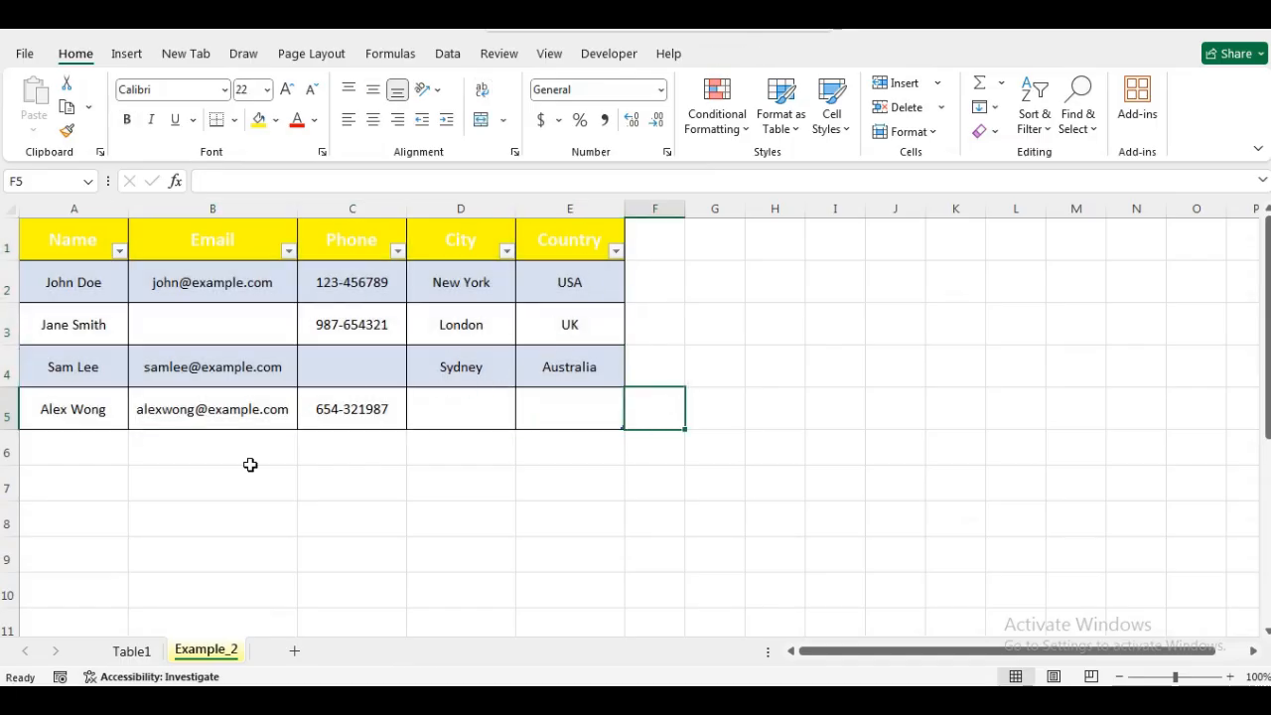
left_click(135, 652)
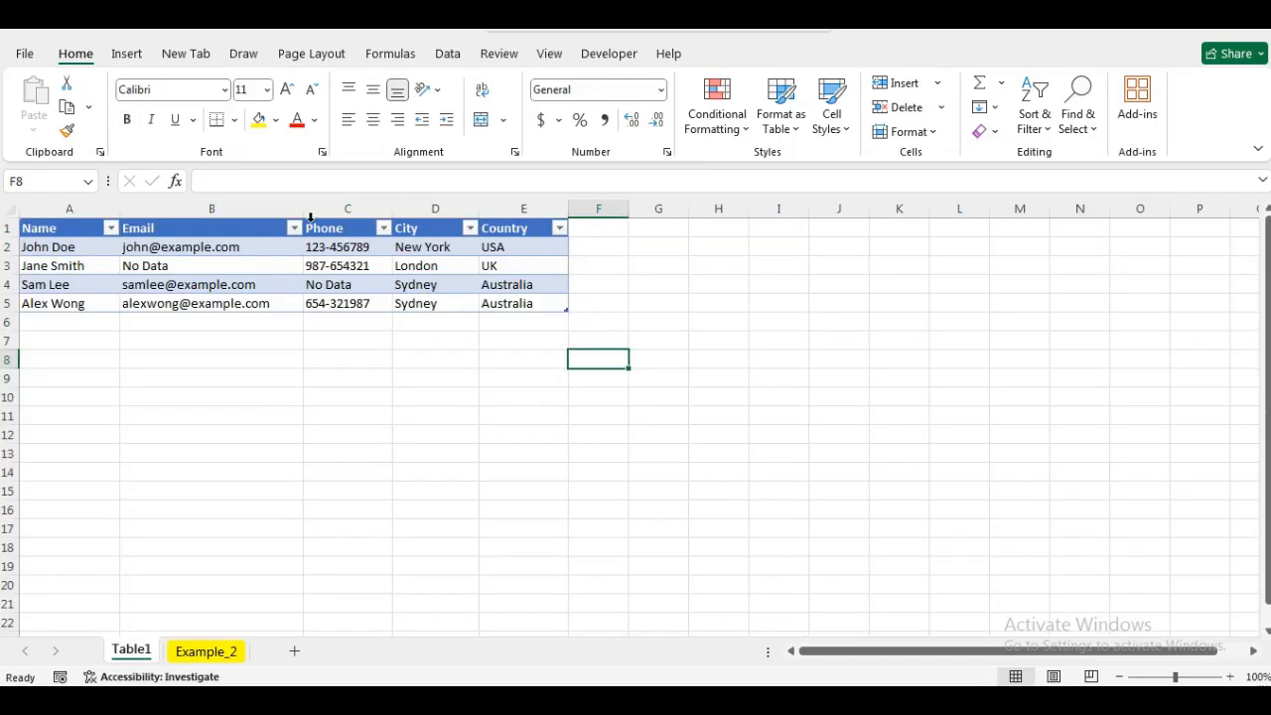